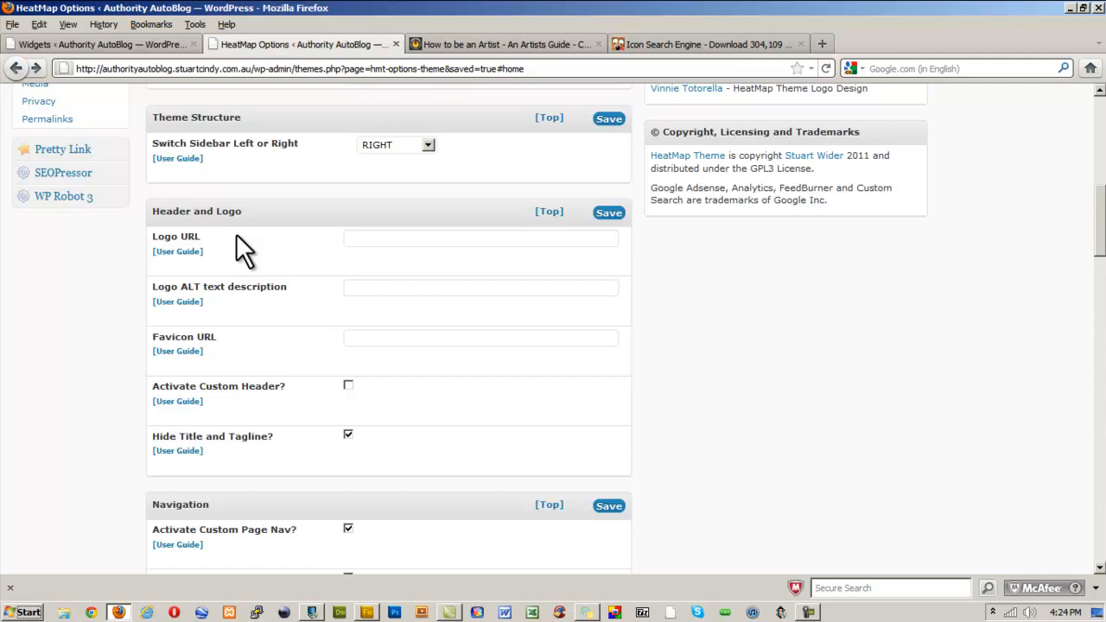
- Go to the open Find Icons website and search for "robot" icons
left_click(678, 47)
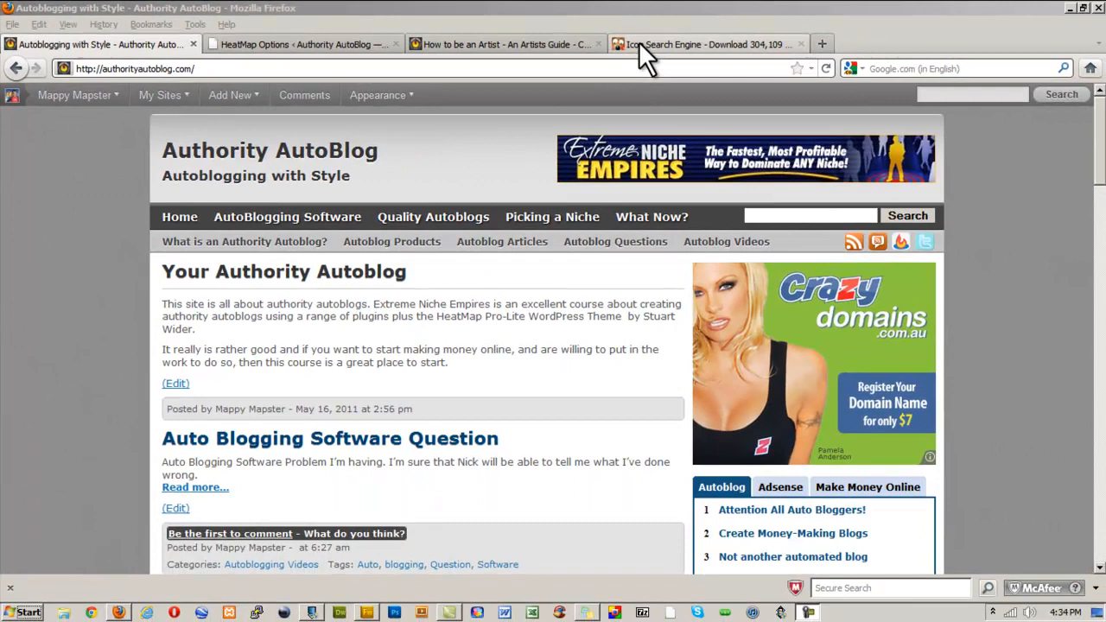
left_click(754, 50)
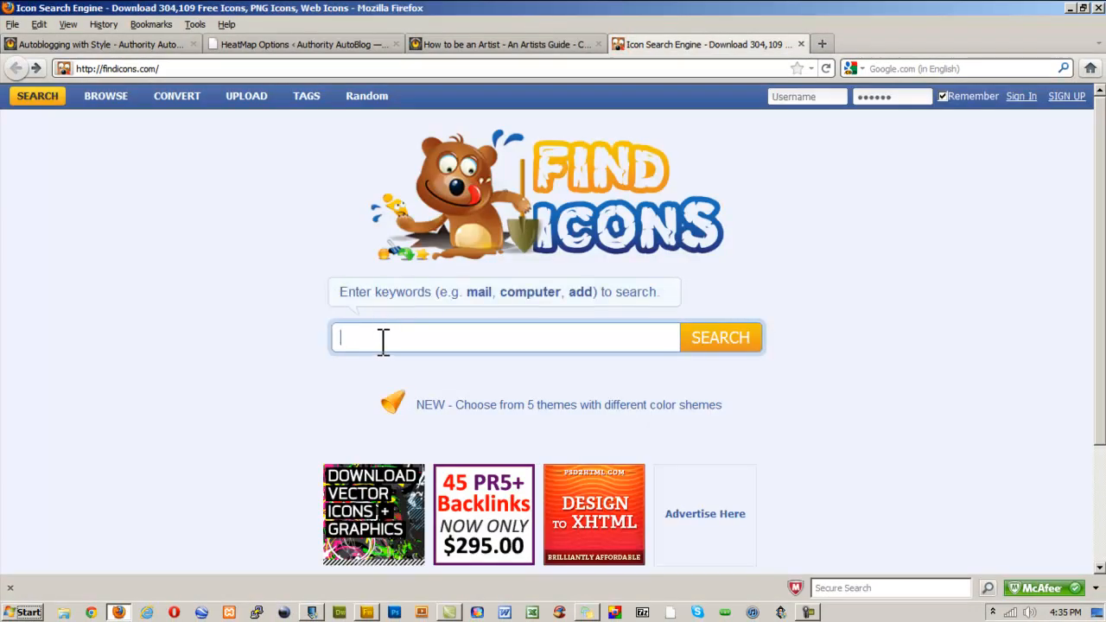
type("robot")
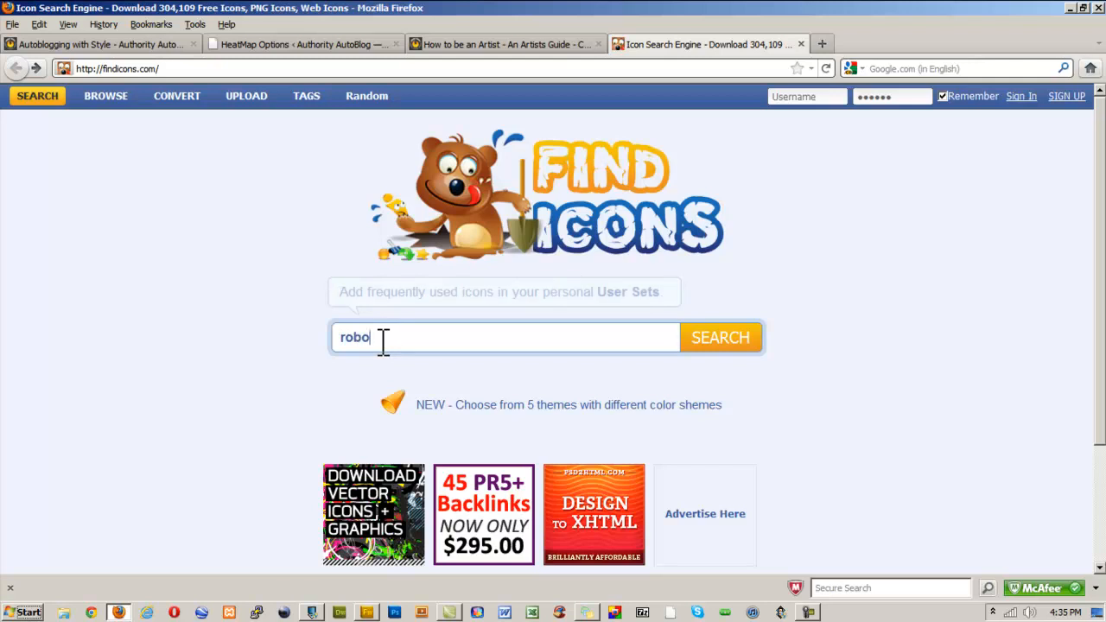
left_click(724, 341)
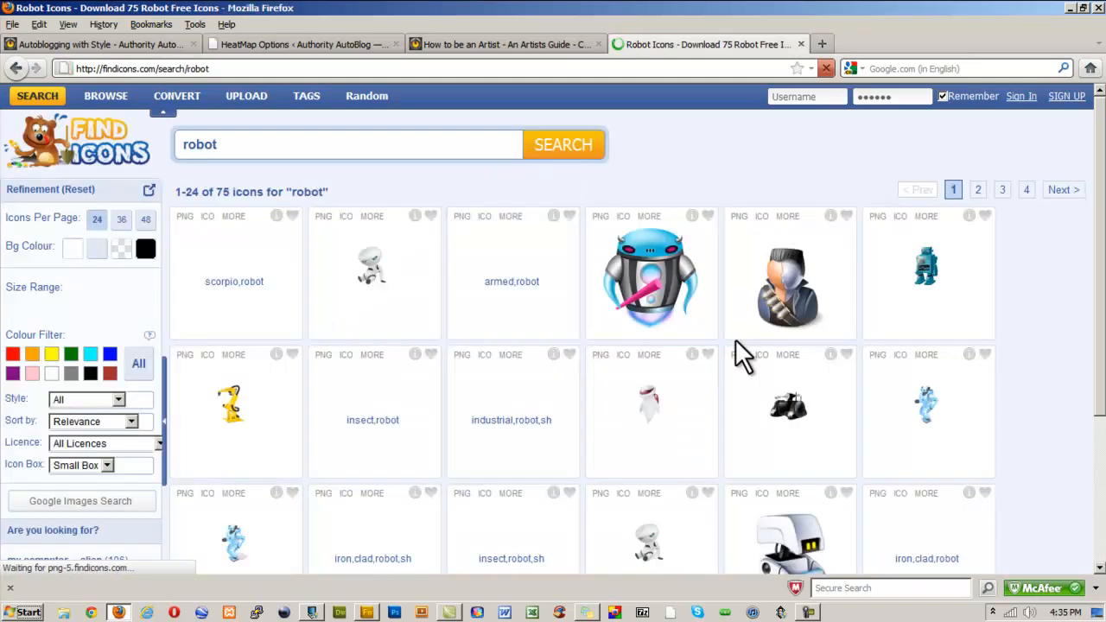
- Browse to page 2 of the robot icon results and open the green robot with the blue ring
scroll(913, 296, "down", 8)
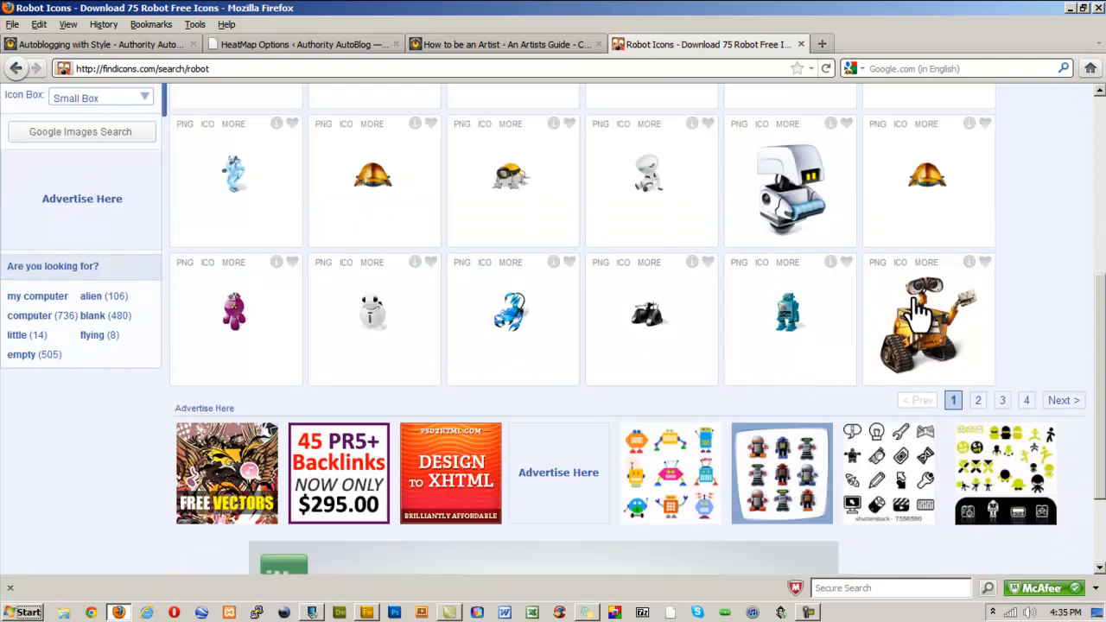
left_click(977, 400)
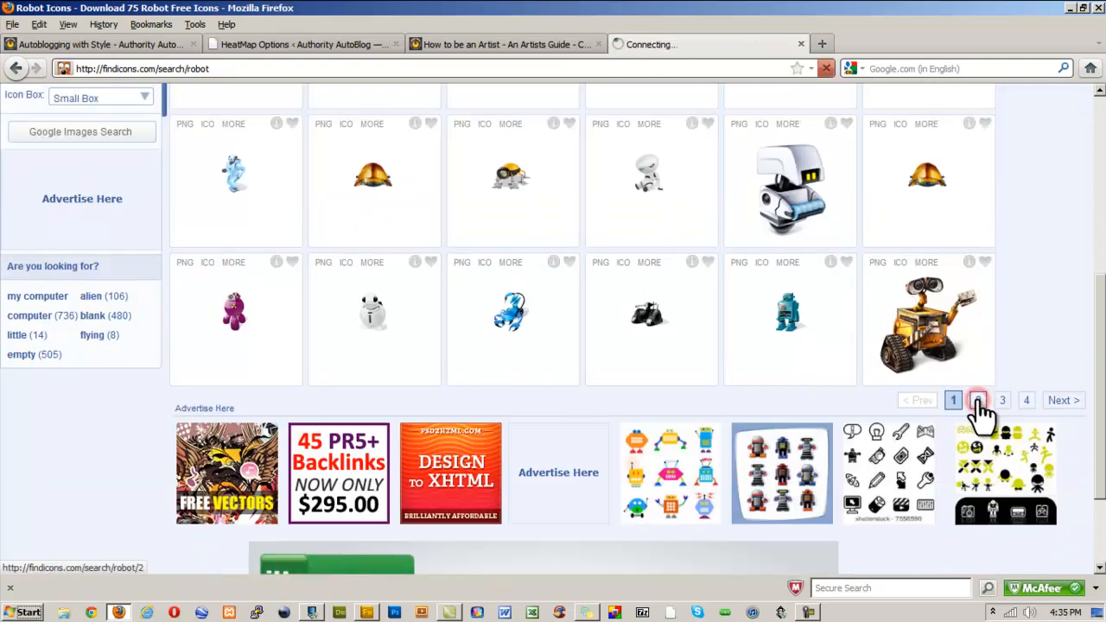
scroll(702, 334, "down", 3)
scroll(701, 337, "down", 4)
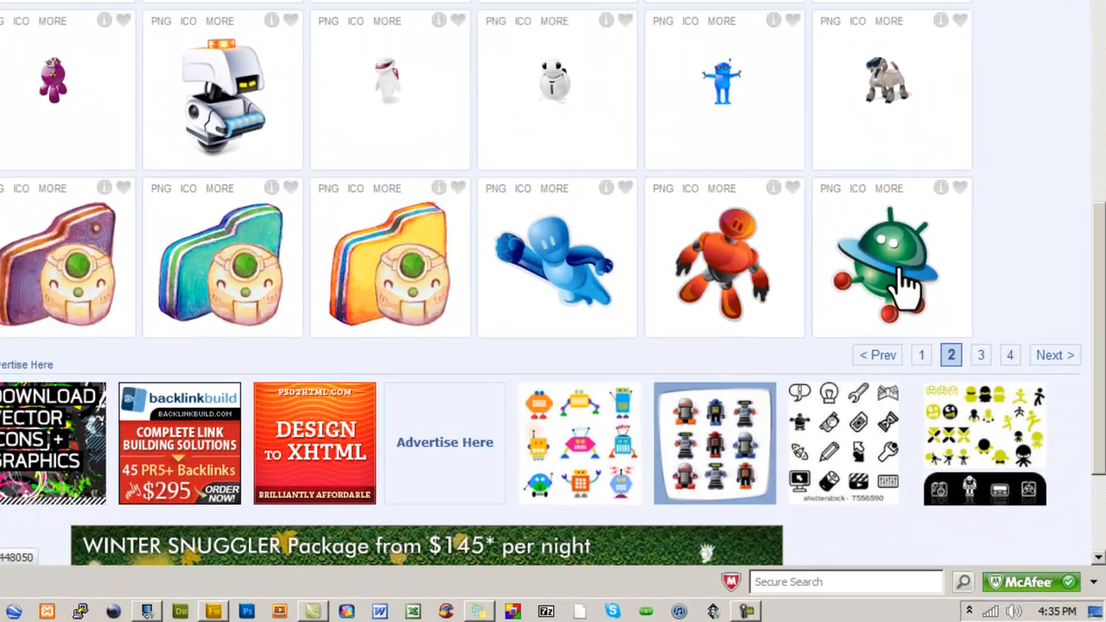
left_click(882, 245)
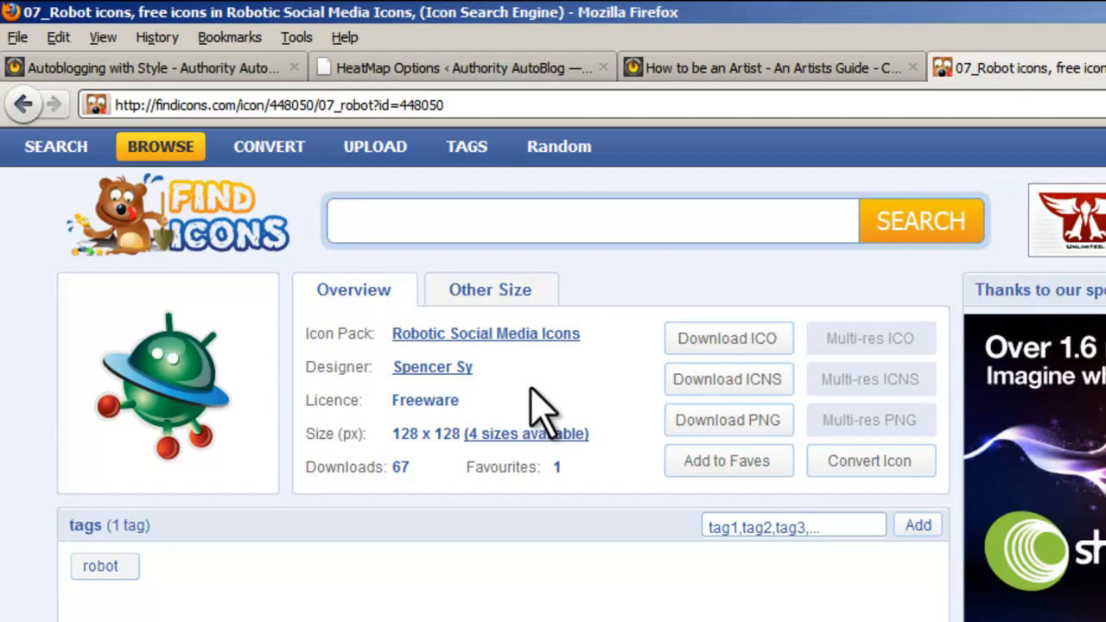
- Download the green robot icon as a PNG, save the file, and close the downloads window
left_click(702, 423)
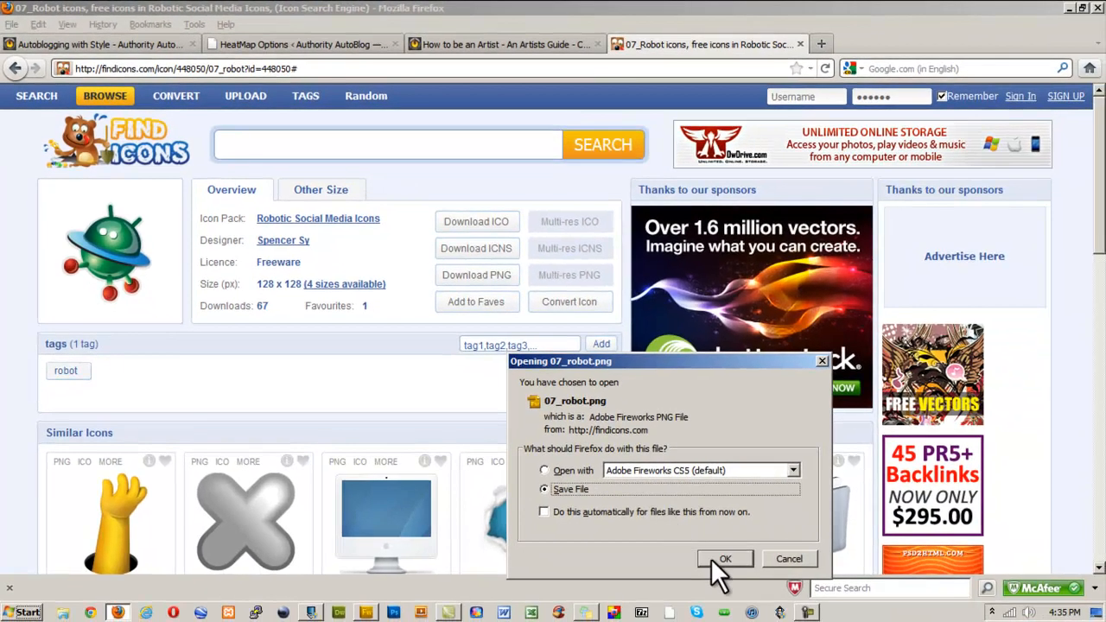
left_click(714, 560)
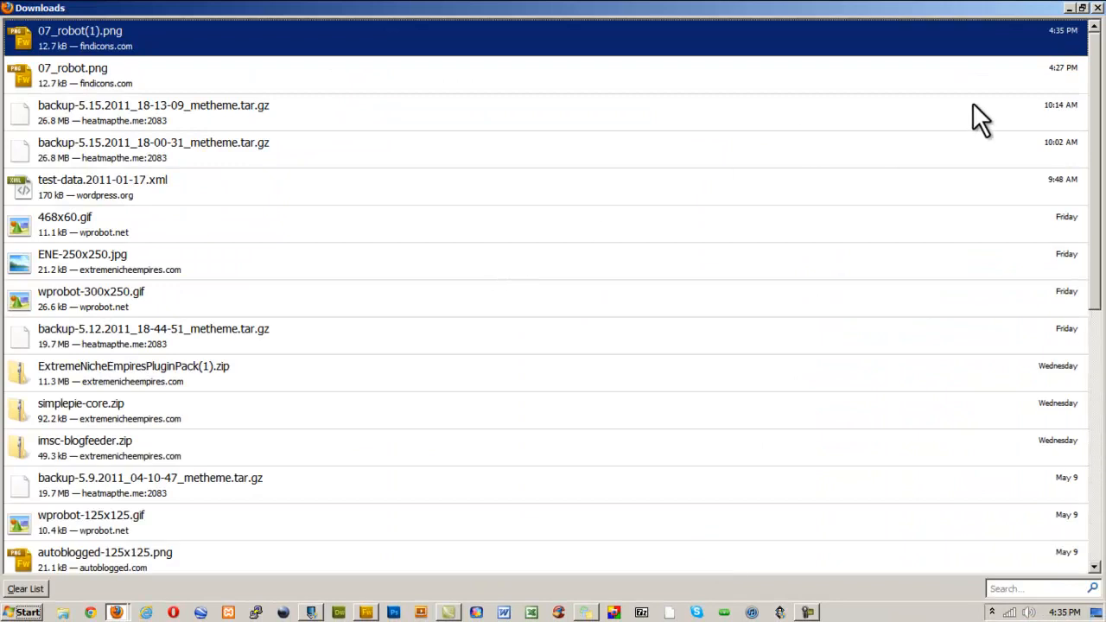
left_click(1098, 9)
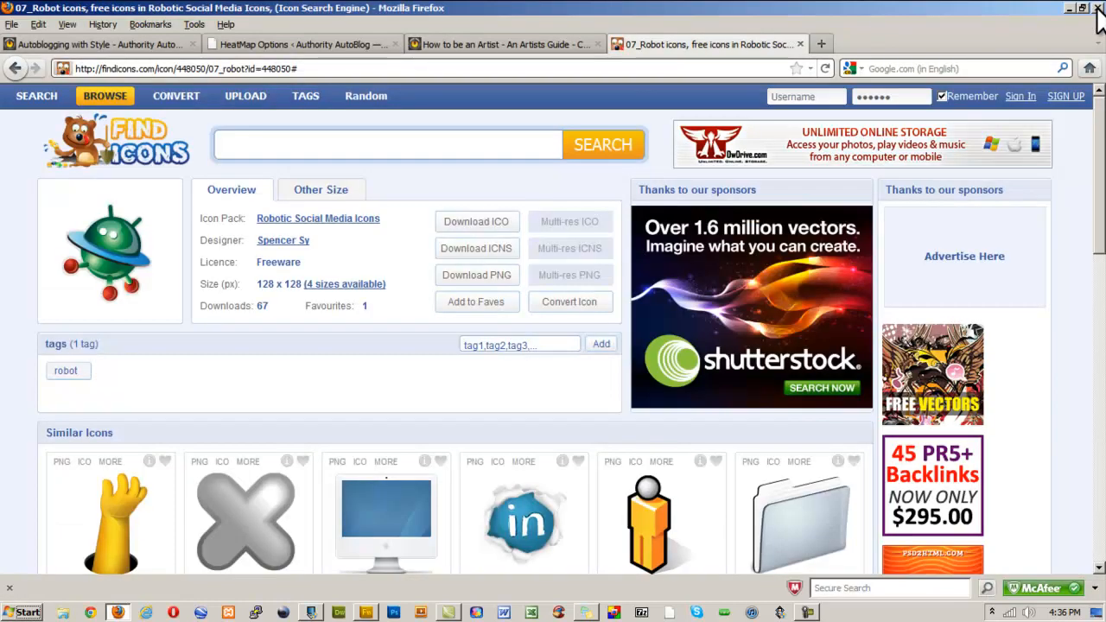
- Switch to Adobe Fireworks and open the 07_robot image from the Downloads folder on the Desktop
left_click(366, 613)
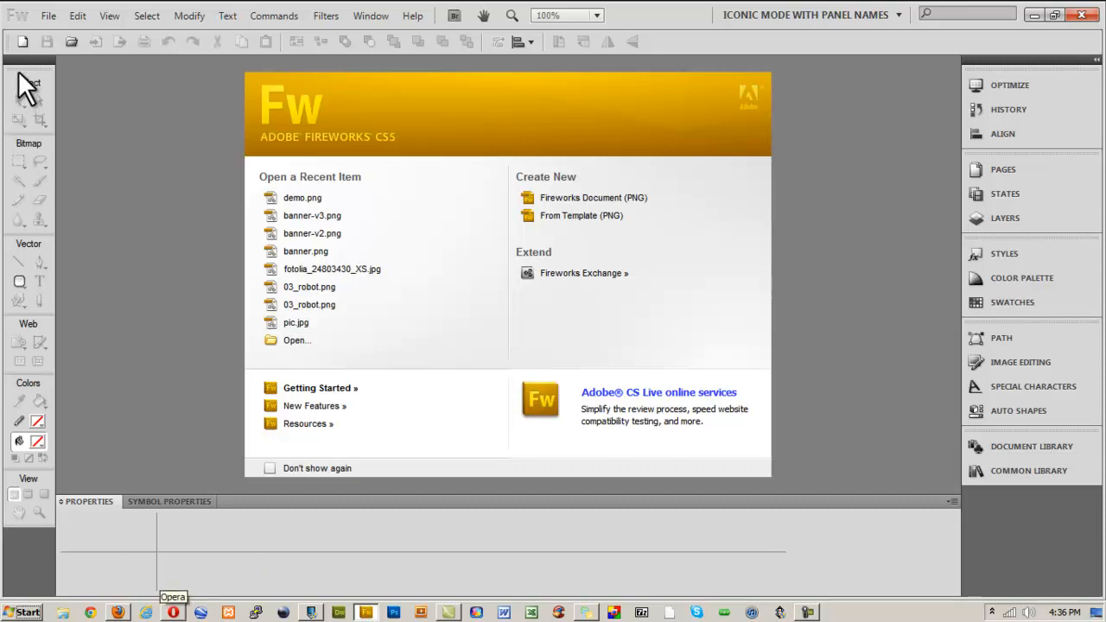
left_click(45, 15)
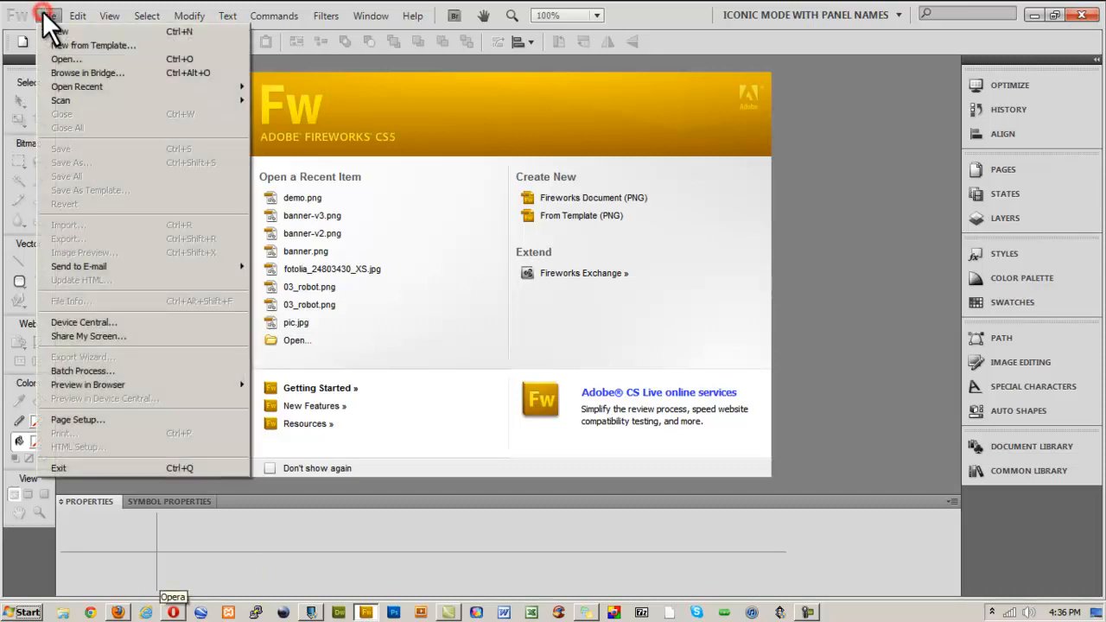
left_click(60, 58)
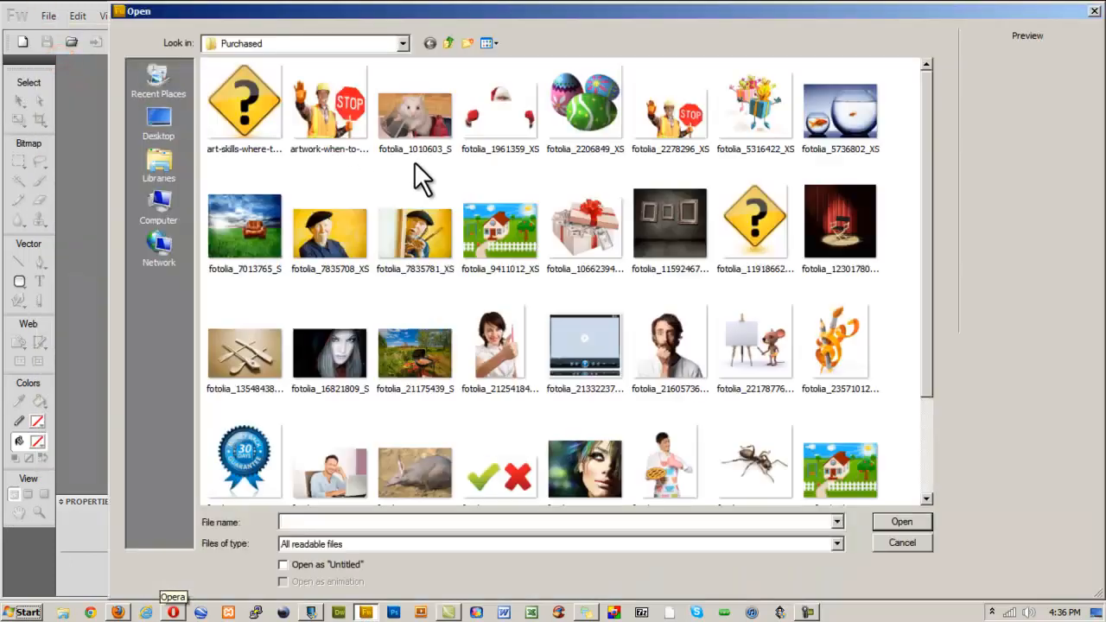
left_click(402, 43)
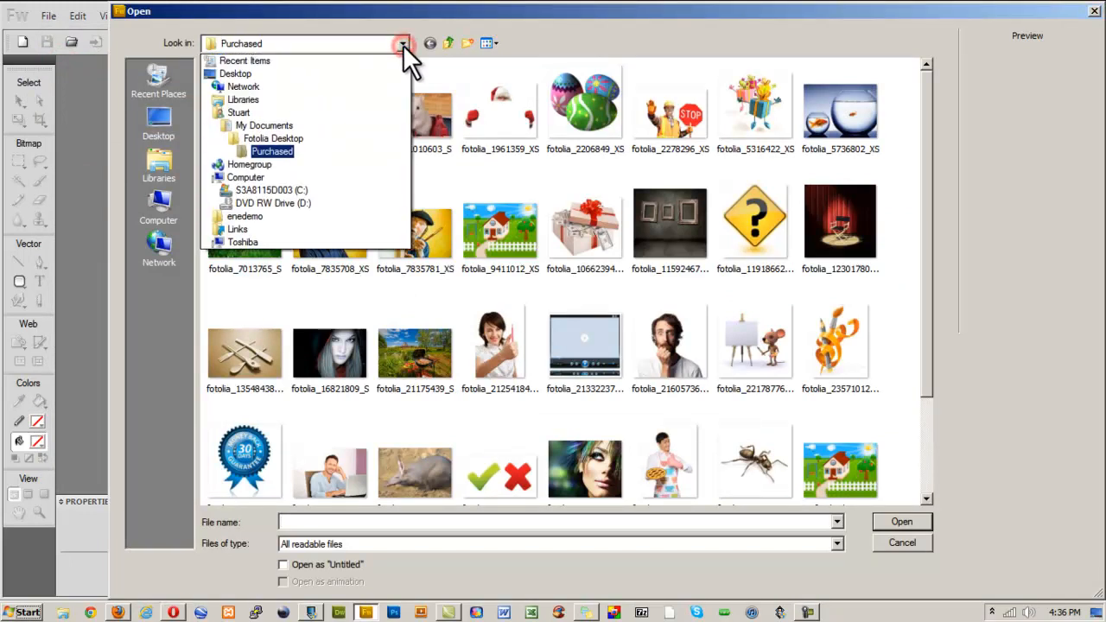
left_click(333, 71)
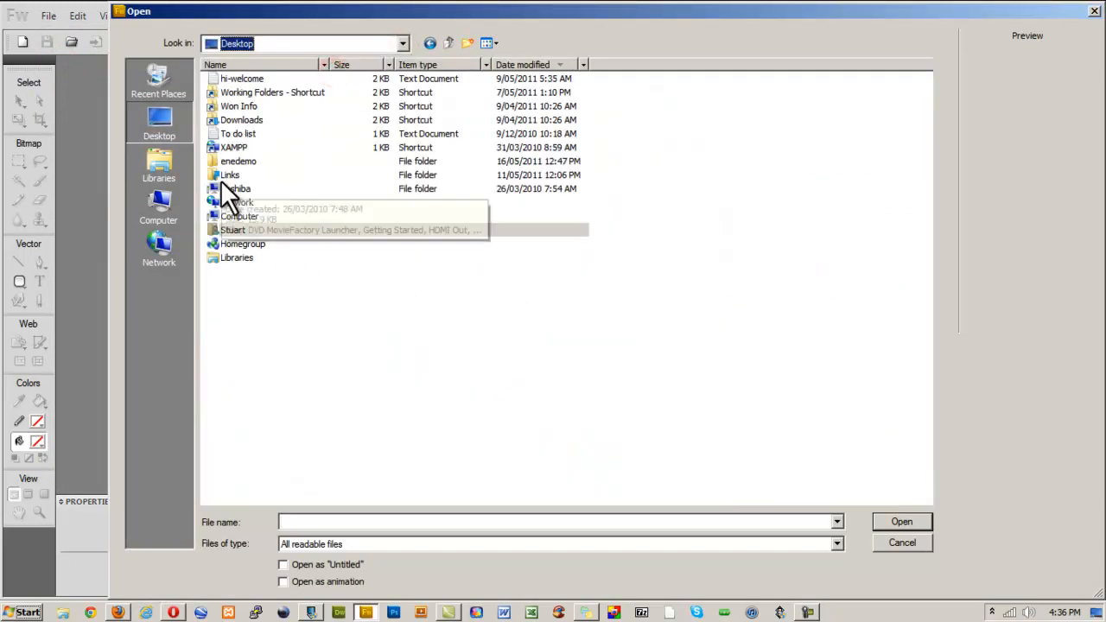
left_click(225, 113)
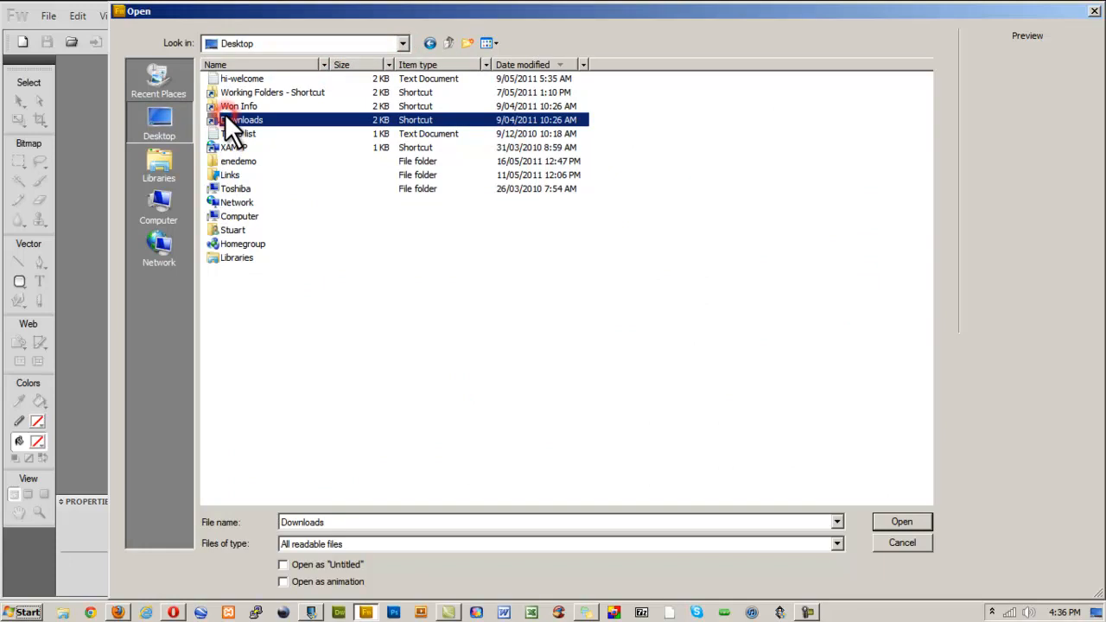
double_click(225, 116)
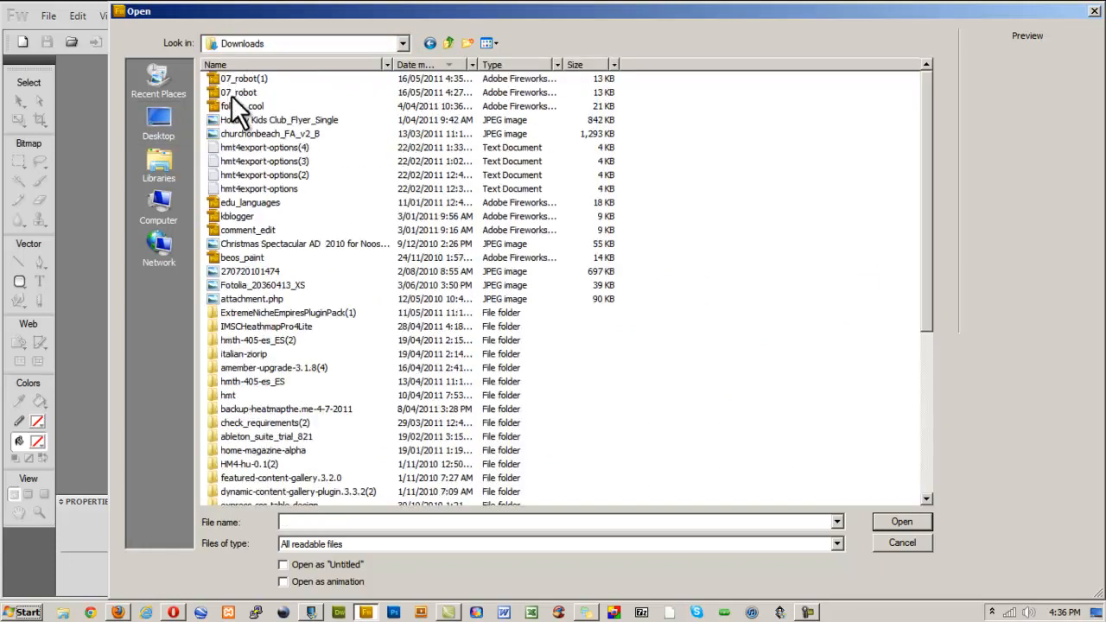
left_click(230, 93)
left_click(894, 521)
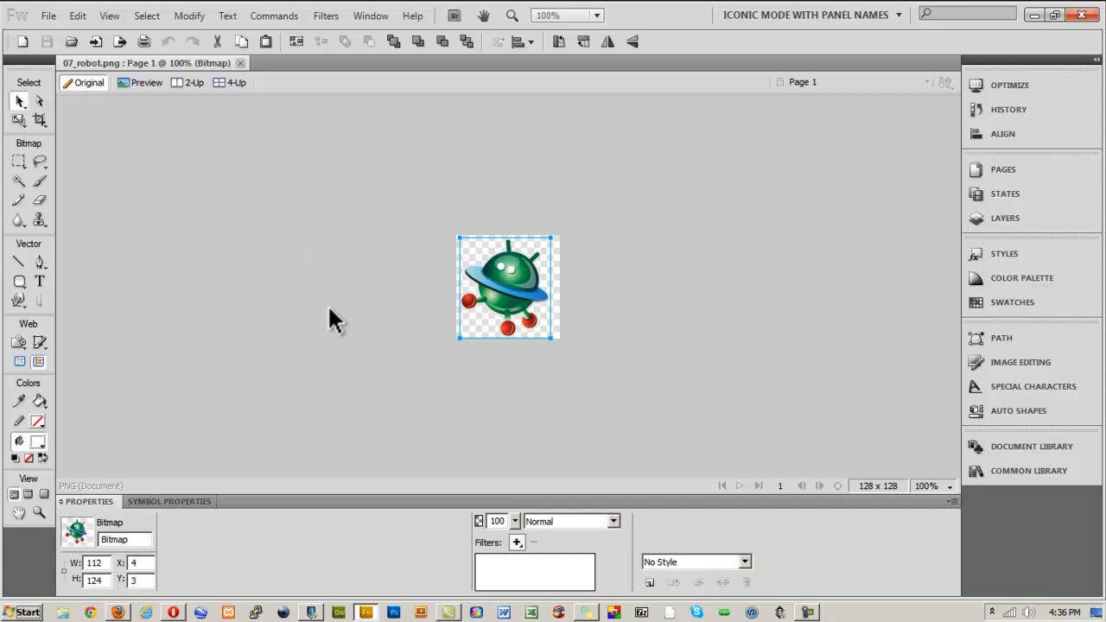
- Resize the robot image to 110 x 110 pixels with constrained proportions
left_click(194, 18)
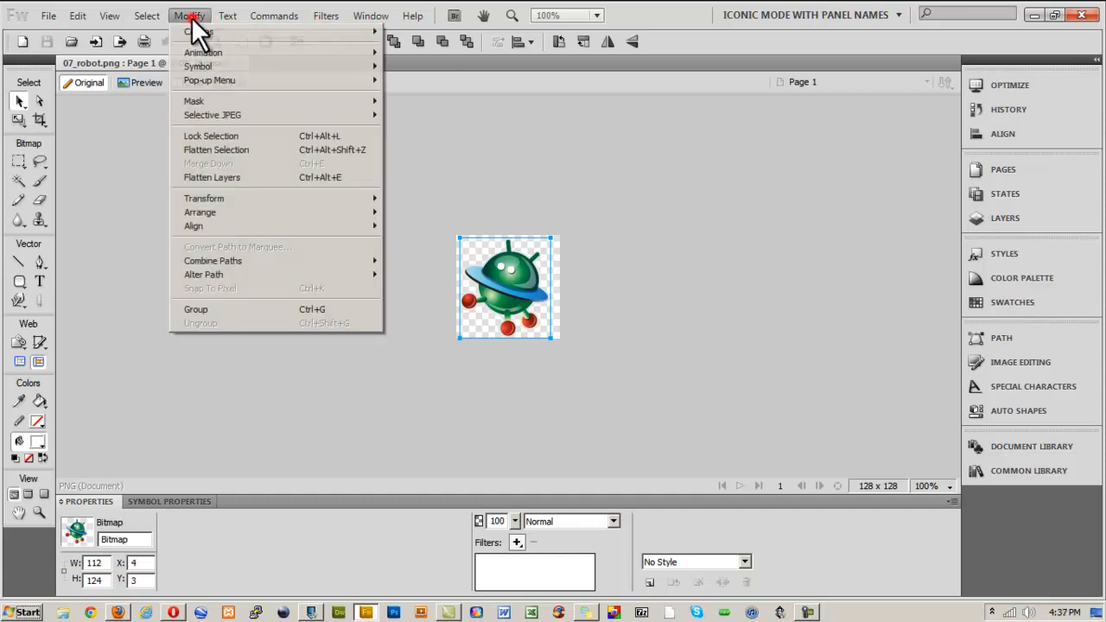
mouse_move(345, 30)
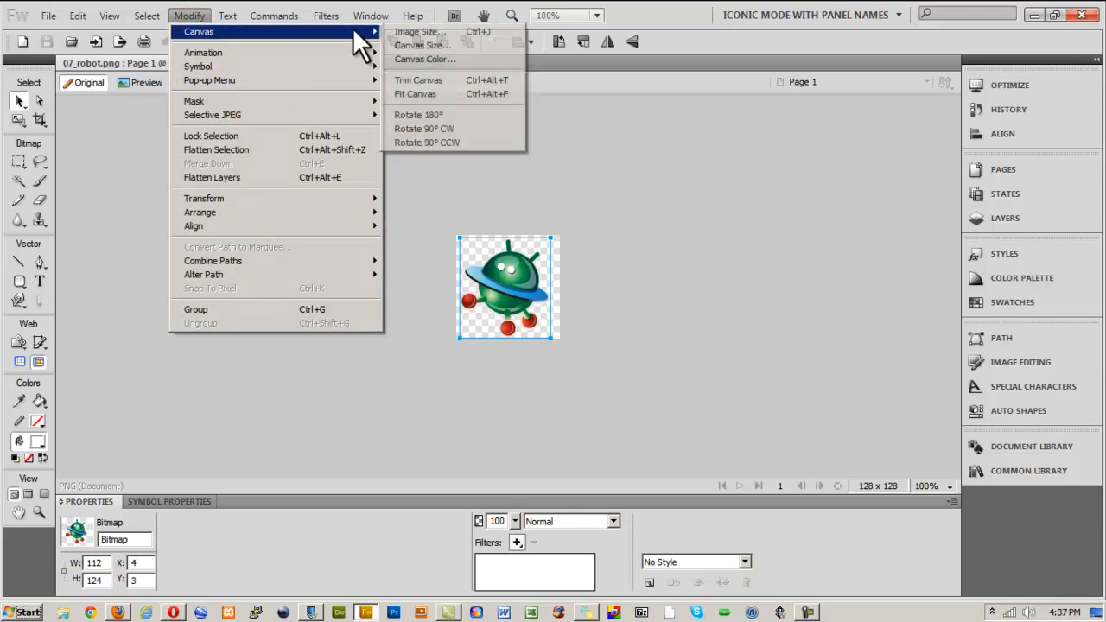
left_click(398, 29)
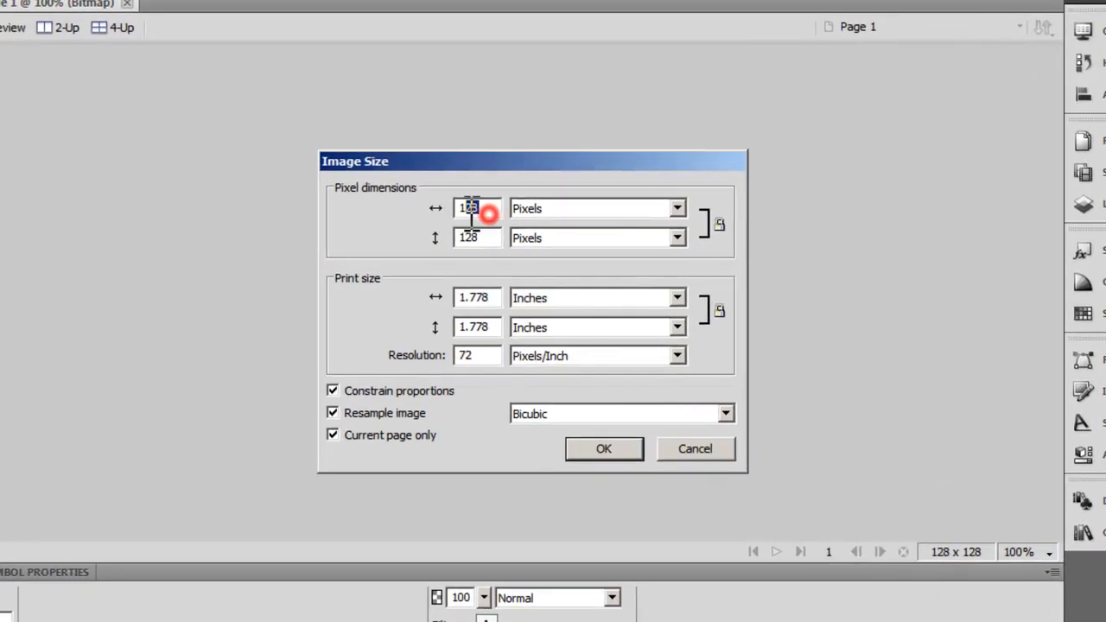
left_click(484, 235)
left_click_drag(484, 234, 456, 218)
type("110")
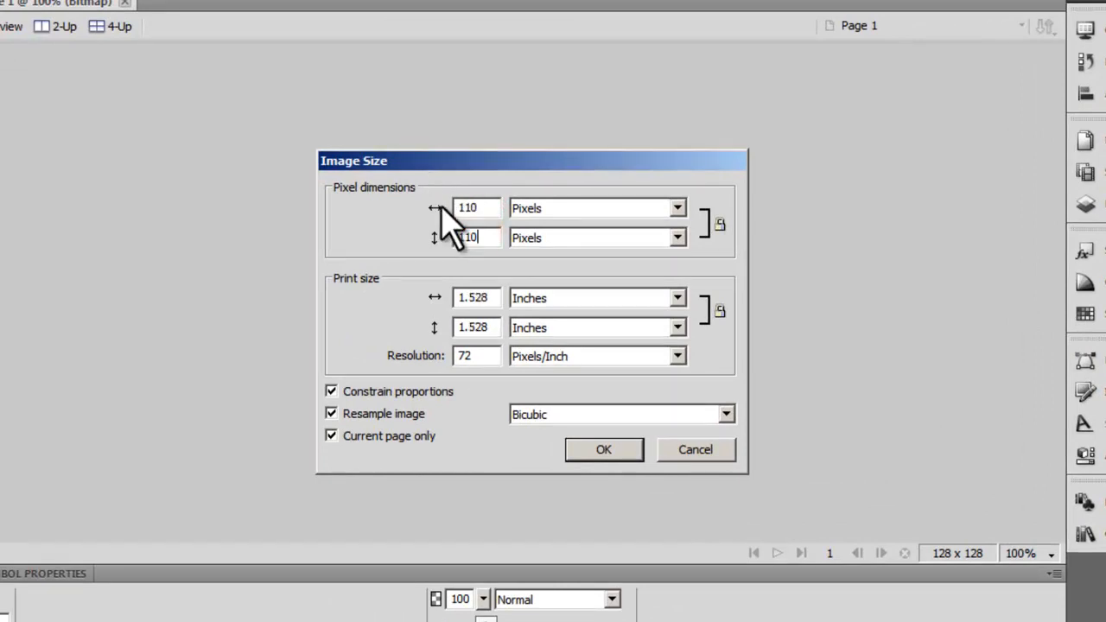
left_click(632, 445)
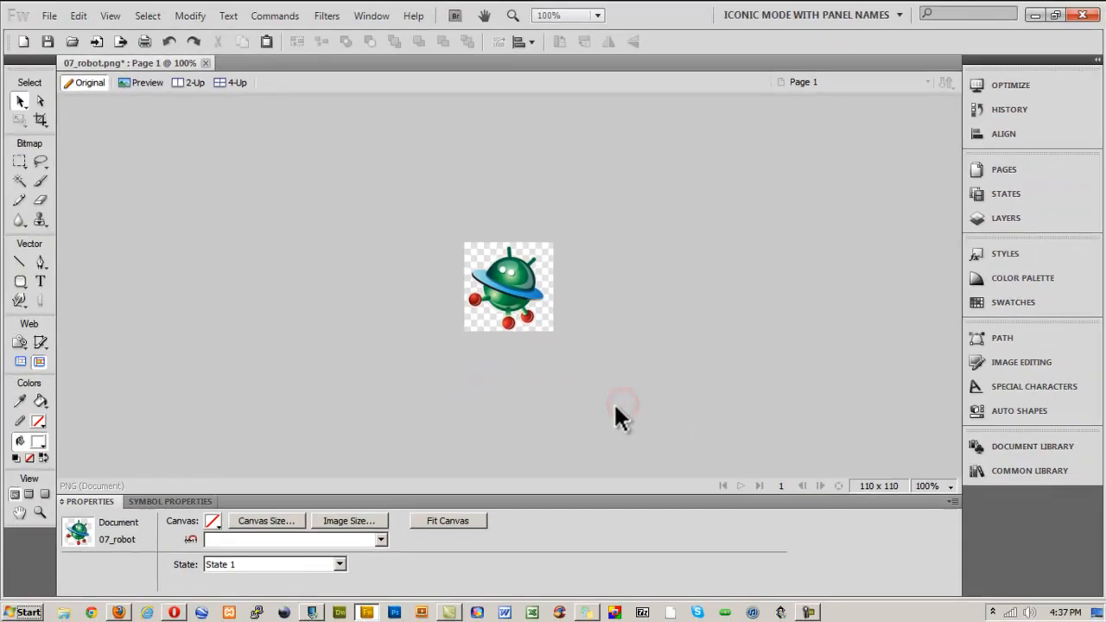
- Check the Authority AutoBlog header in Firefox, and scale the selected robot bitmap down slightly within its canvas in Fireworks
left_click(519, 307)
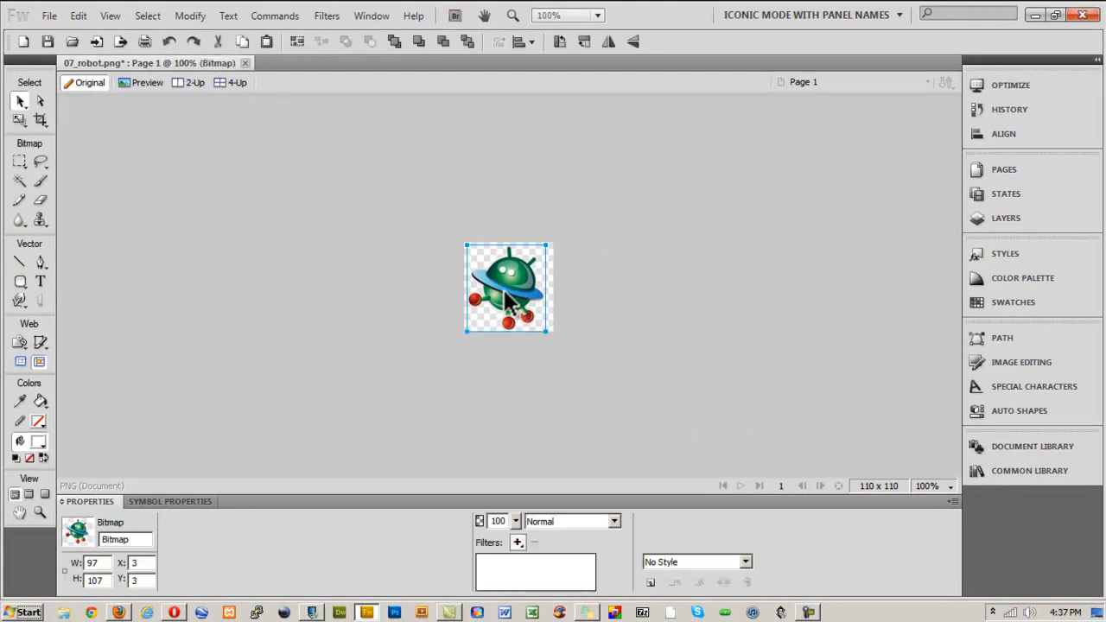
left_click(118, 611)
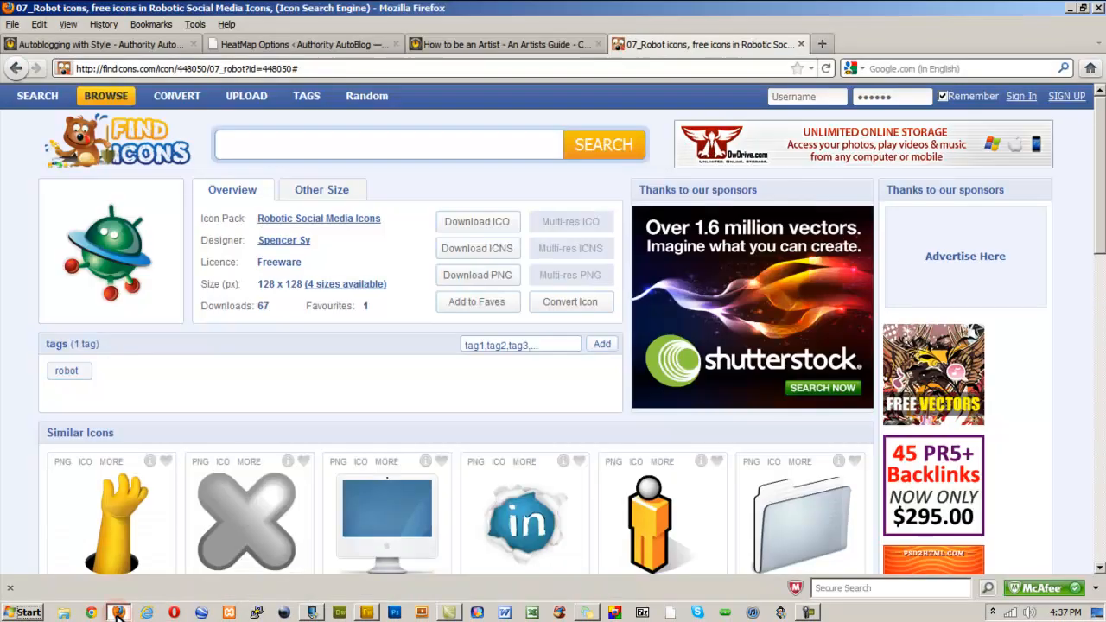
left_click(153, 44)
mouse_move(172, 207)
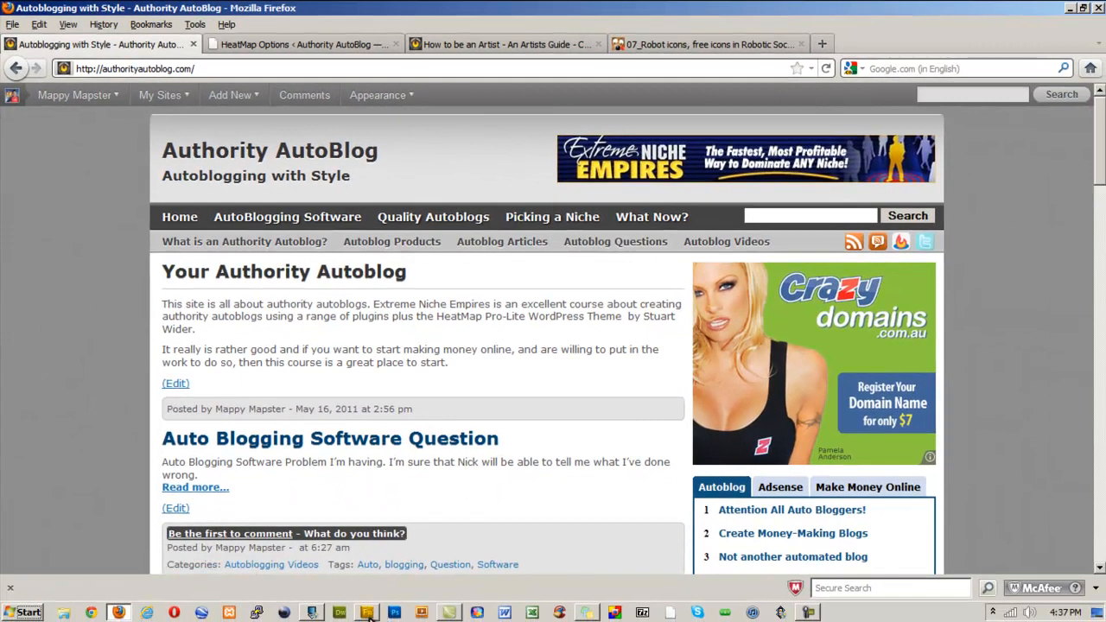
left_click(369, 612)
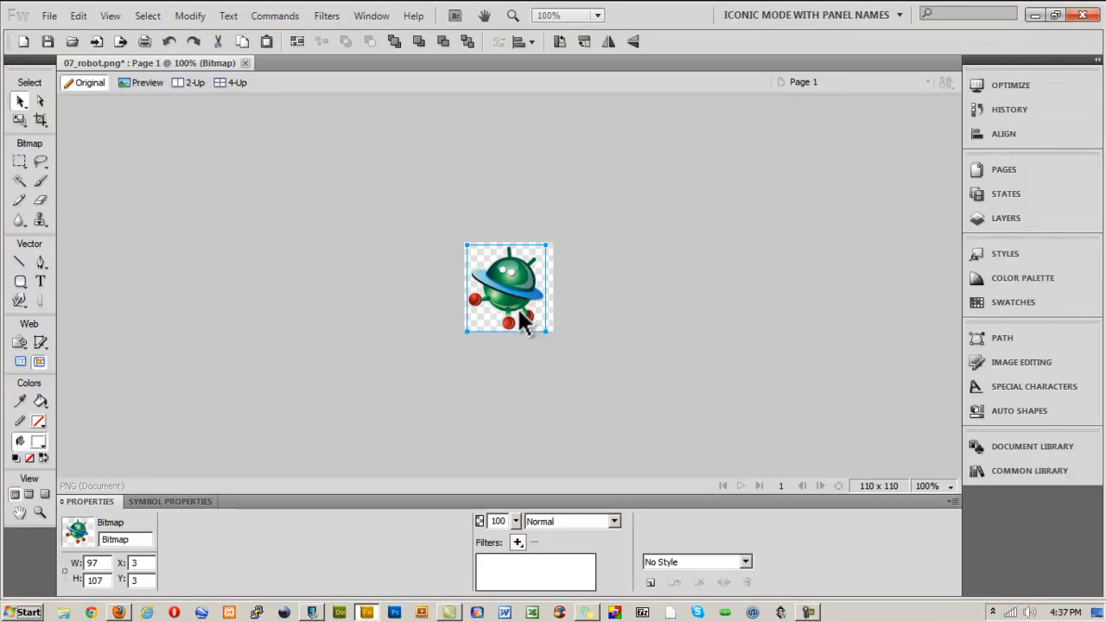
key("ctrl+t")
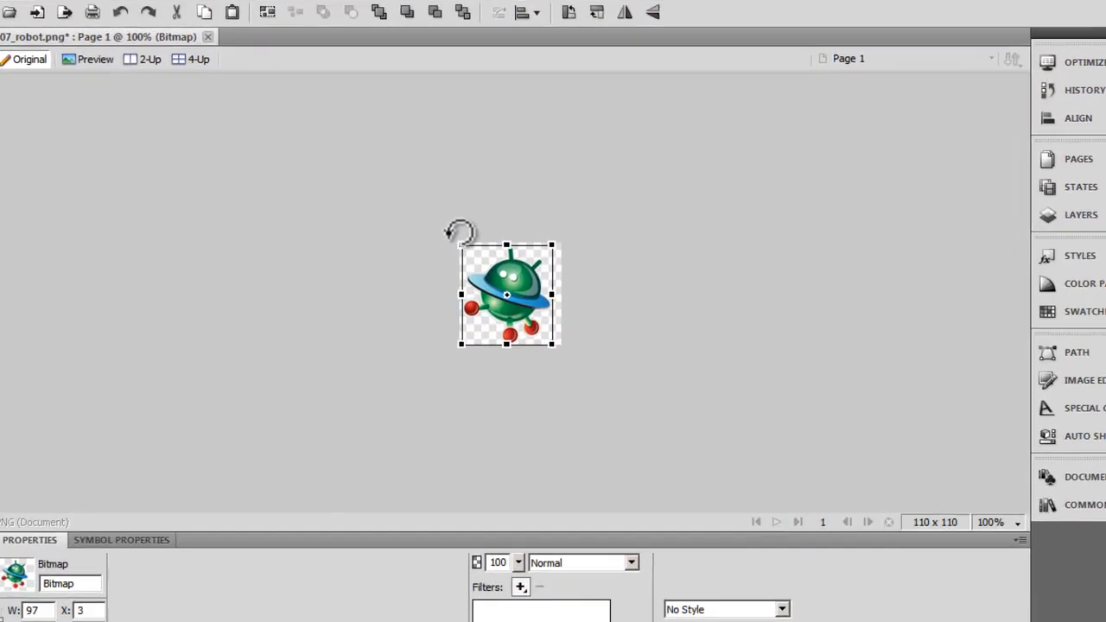
left_click_drag(459, 244, 472, 259)
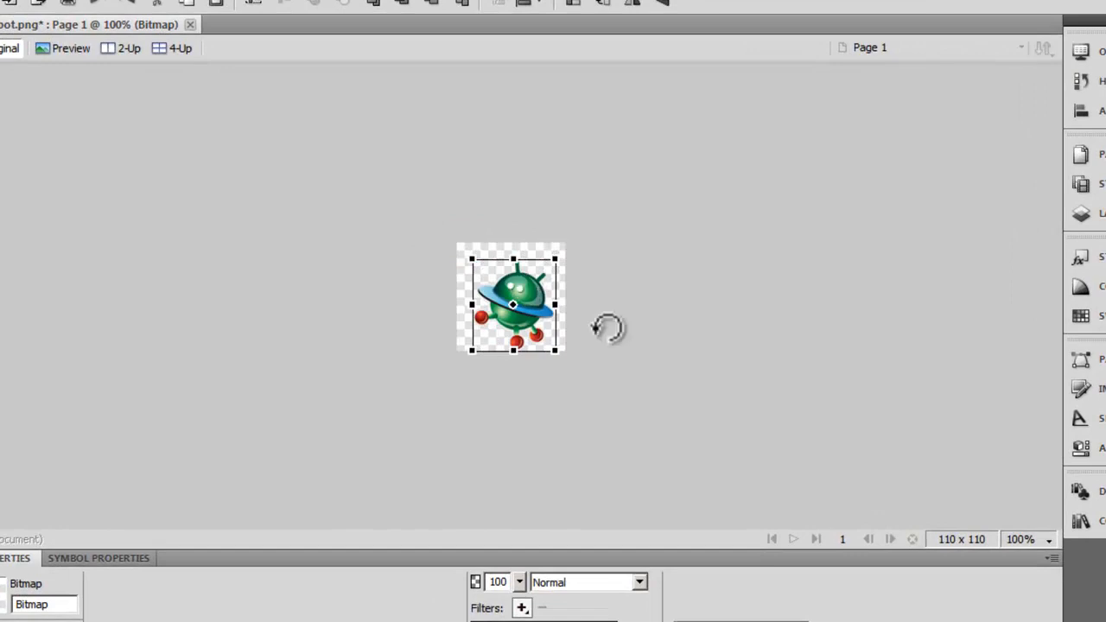
key("Return")
- Nudge the scaled robot bitmap up and sideways until it sits roughly centred on the canvas, leaving a margin around it
key("Up")
key("Up")
key("Up")
key("Up")
key("Up")
key("Up")
key("Up")
key("Up")
key("Up")
key("Up")
key("Up")
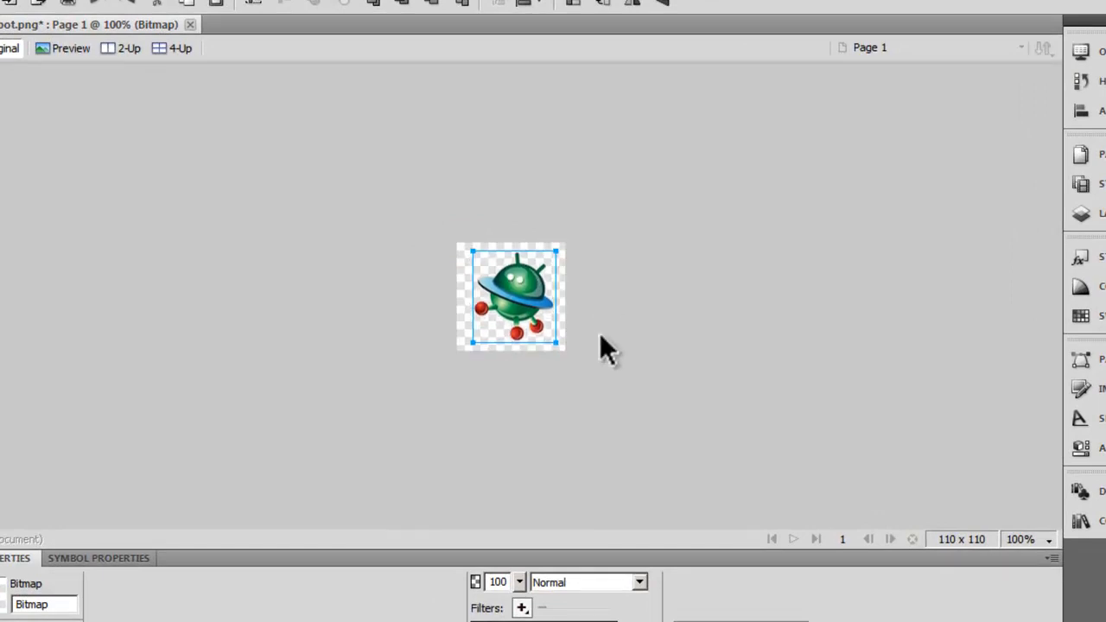
key("Left")
key("Left")
key("Left")
key("Left")
key("Left")
key("Left")
key("Left")
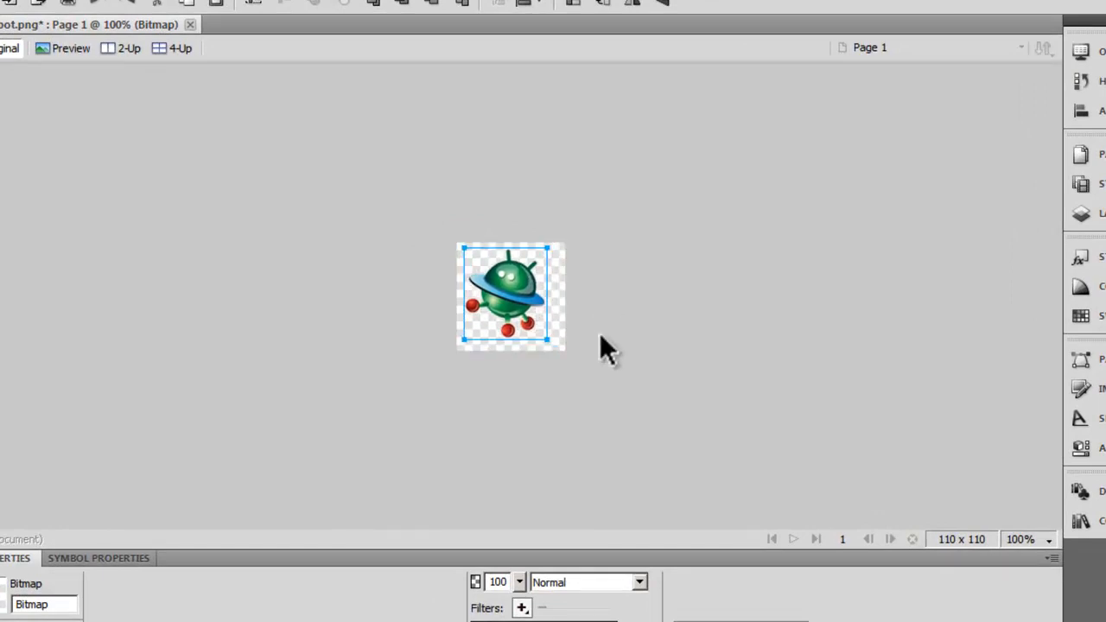
key("Right")
key("Right")
key("Right")
key("Right")
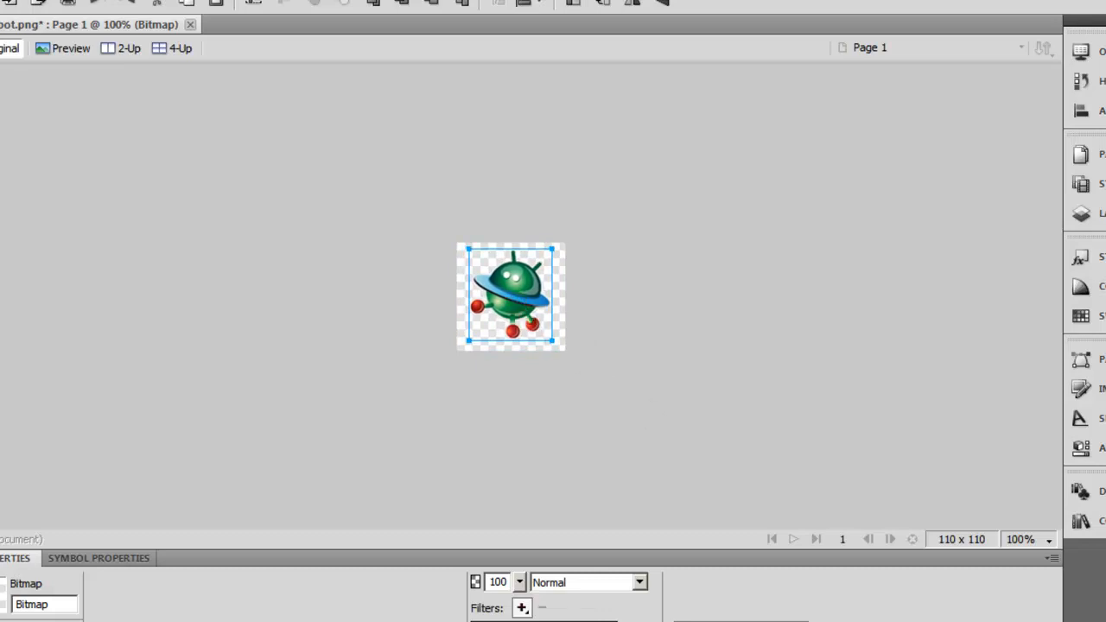
- Apply a drop shadow filter to the robot bitmap with distance 7, 65% opacity and softness 4, and deselect it
left_click(521, 607)
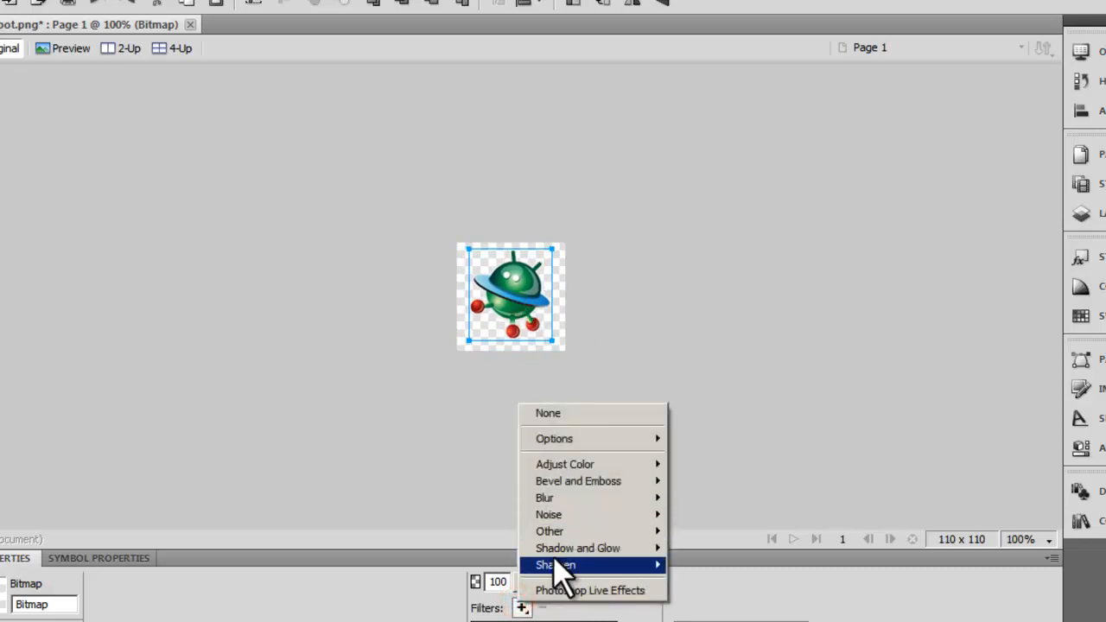
left_click(694, 548)
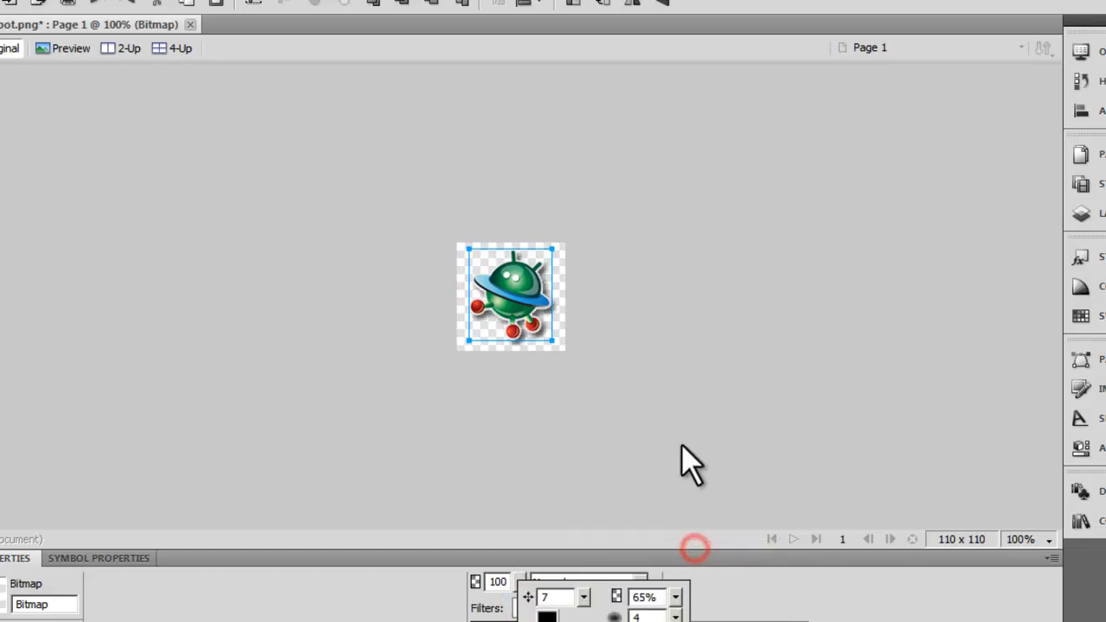
left_click(602, 275)
left_click(601, 273)
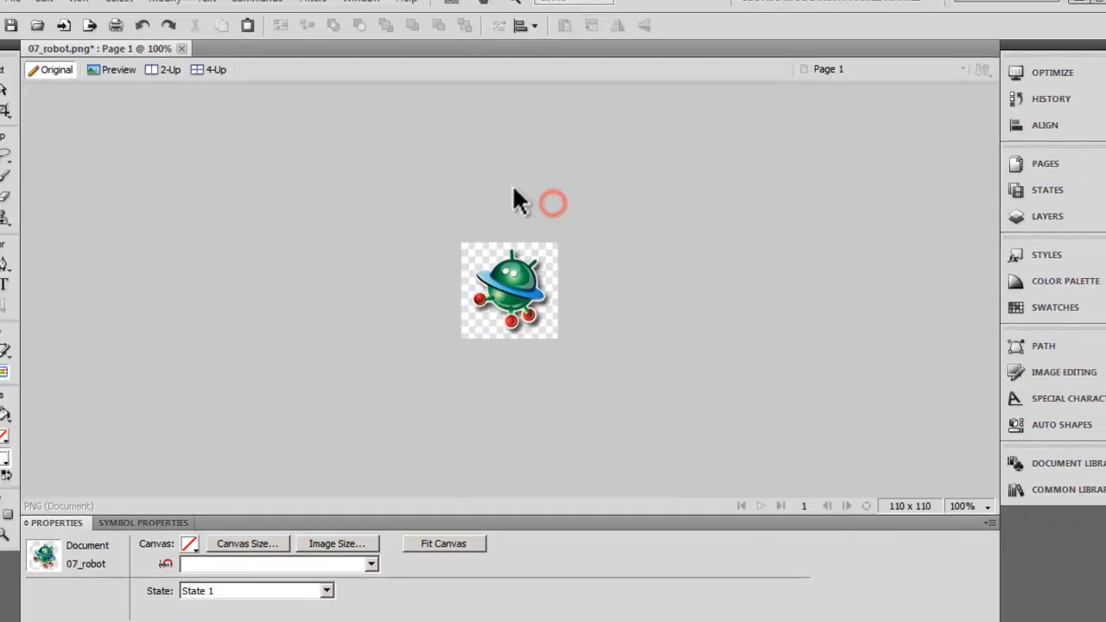
- Check the robot image's pixel dimensions in the image size settings without changing them
left_click(185, 16)
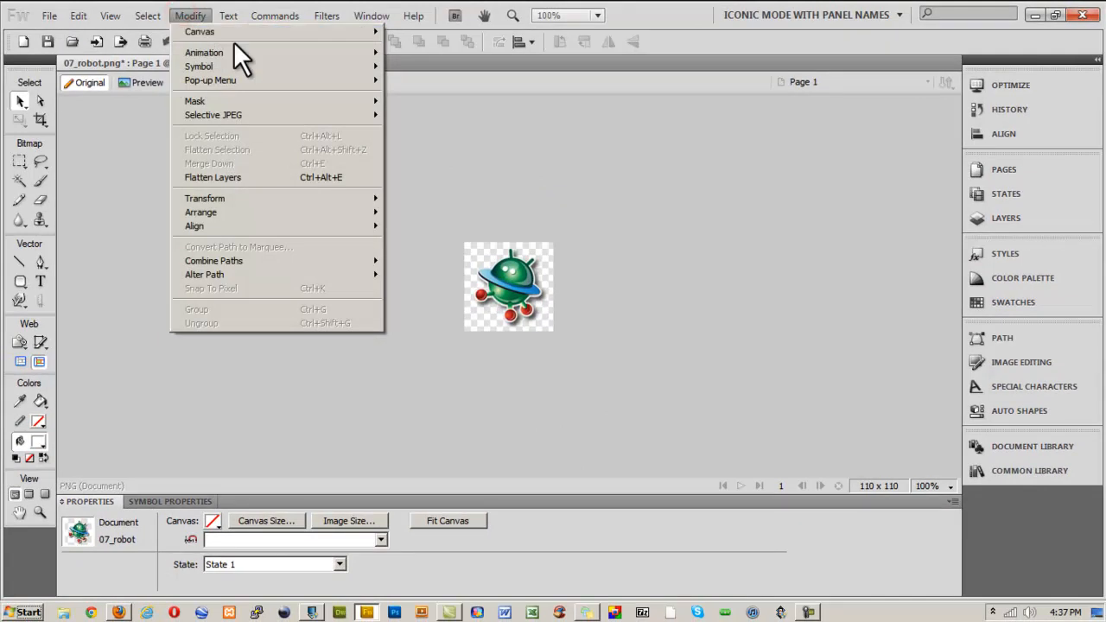
left_click(410, 34)
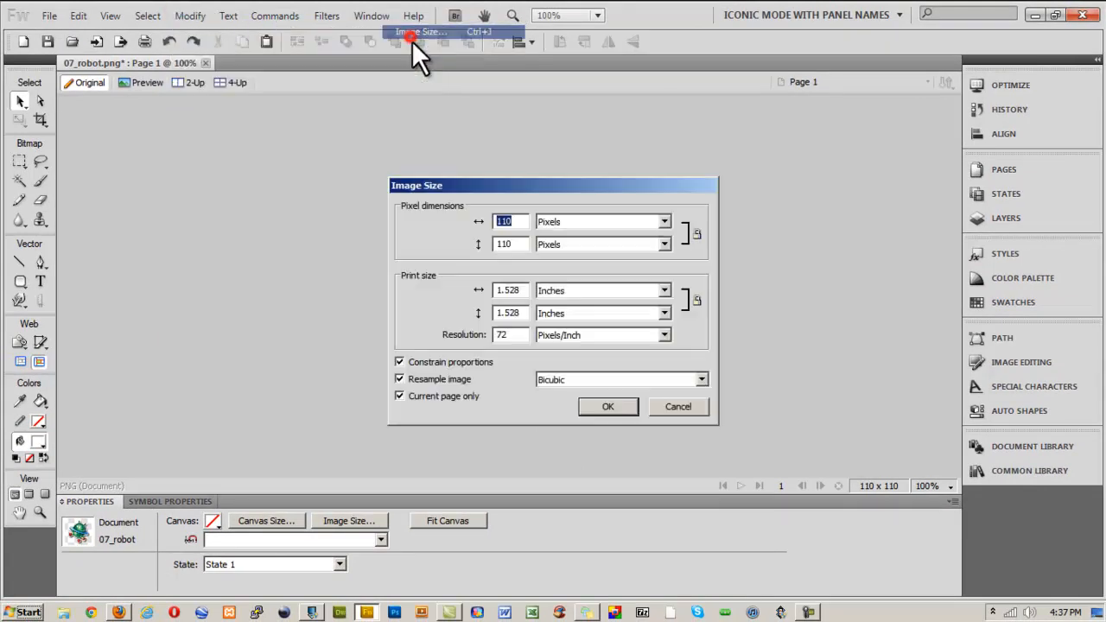
left_click(683, 407)
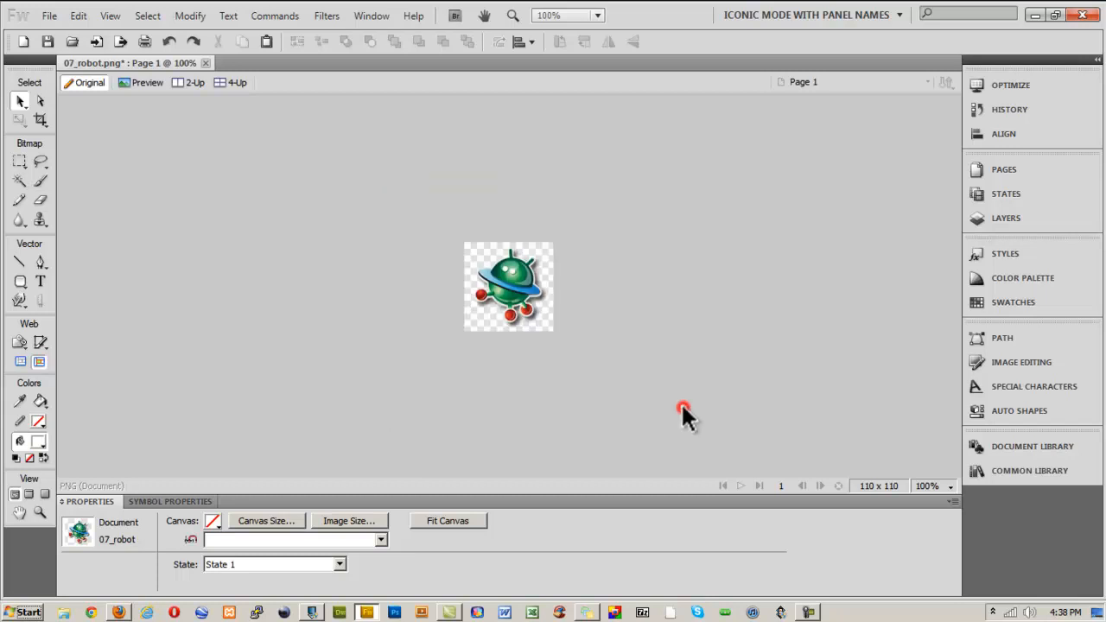
- Set the export optimization to PNG 8 with Alpha Transparency, and rebuild the color palette
left_click(1005, 87)
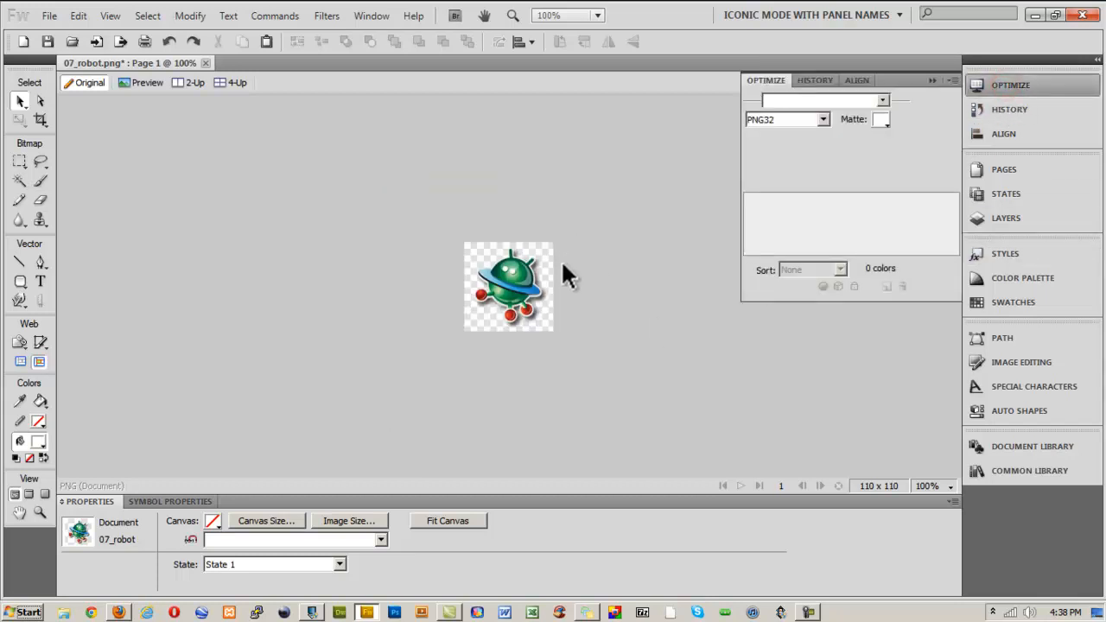
left_click(822, 119)
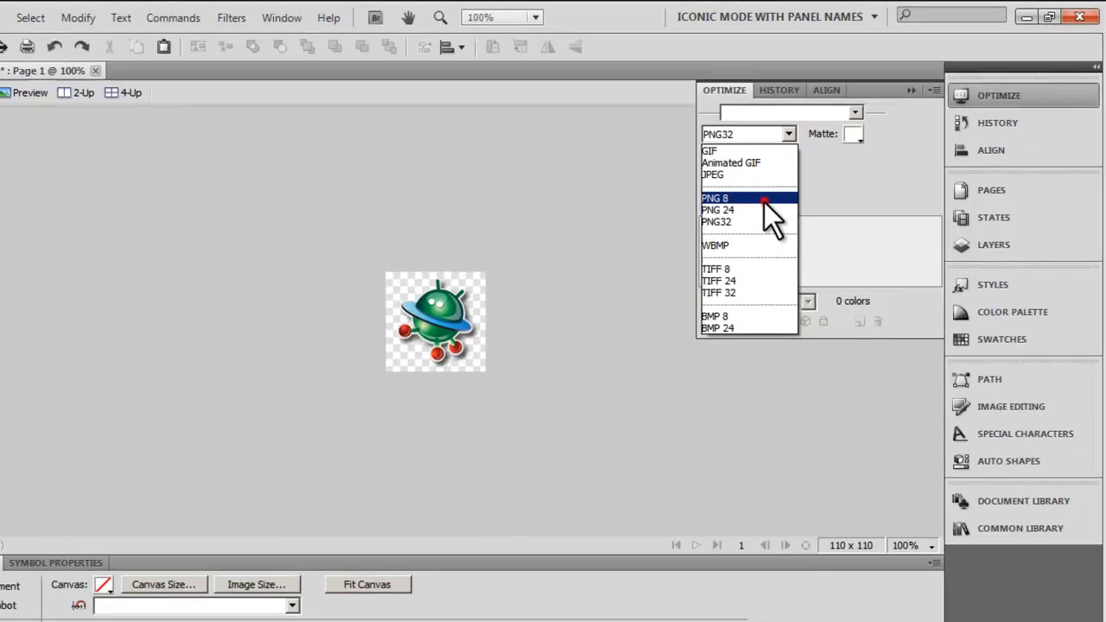
left_click(764, 202)
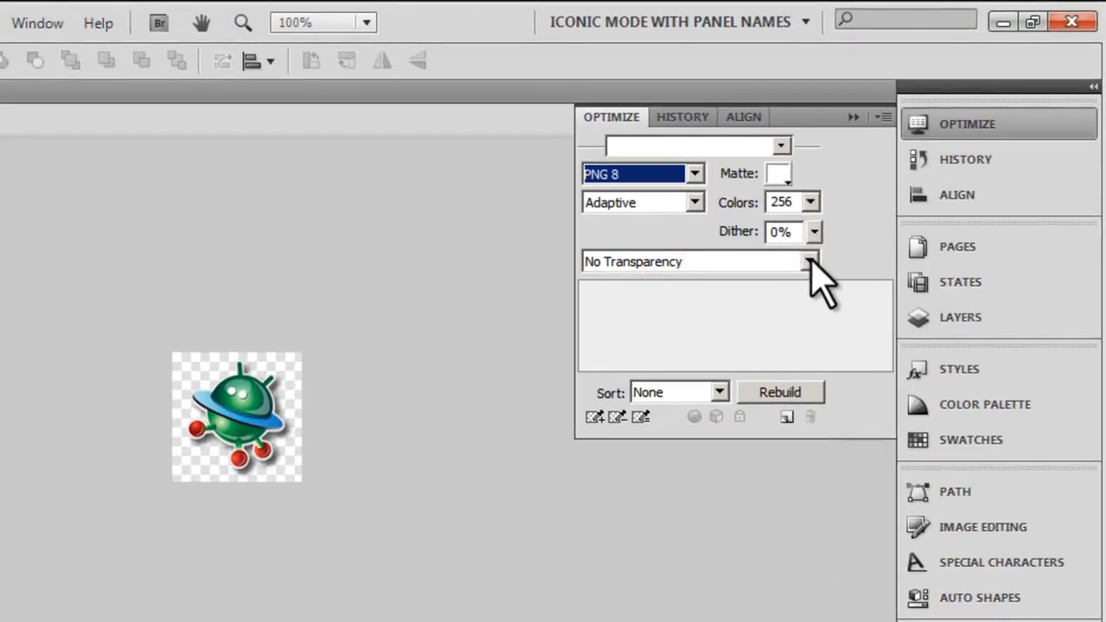
left_click(810, 261)
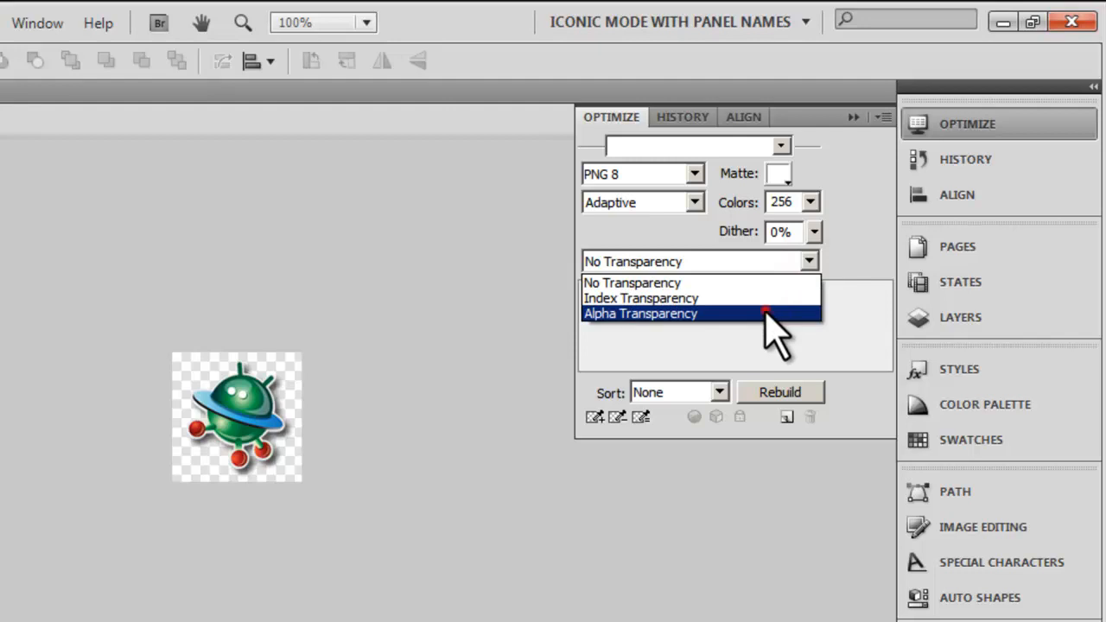
left_click(775, 332)
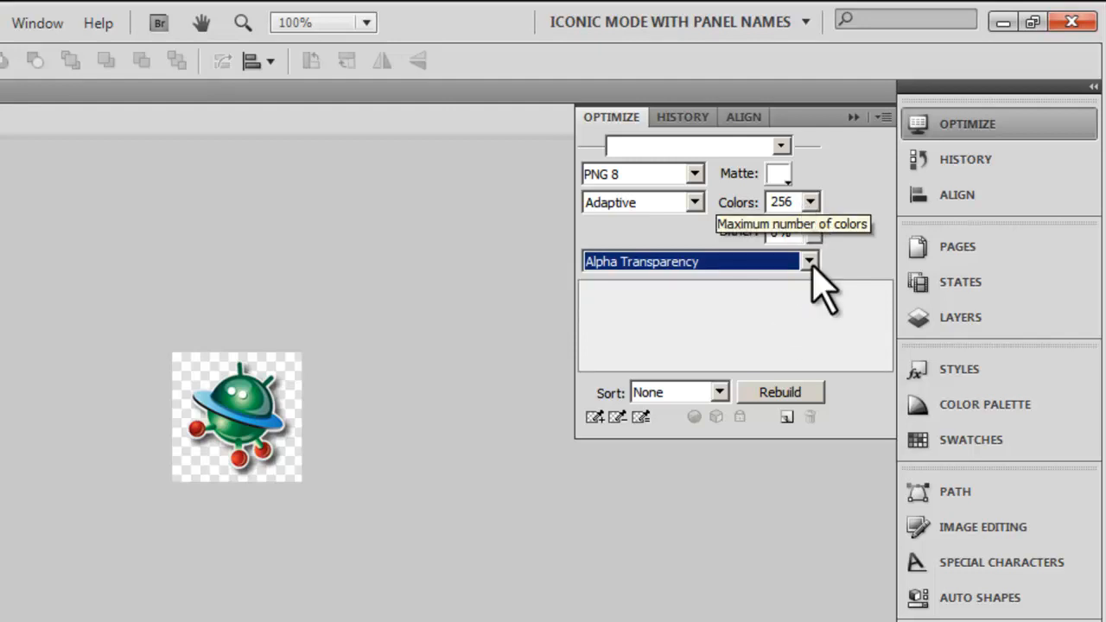
left_click(799, 393)
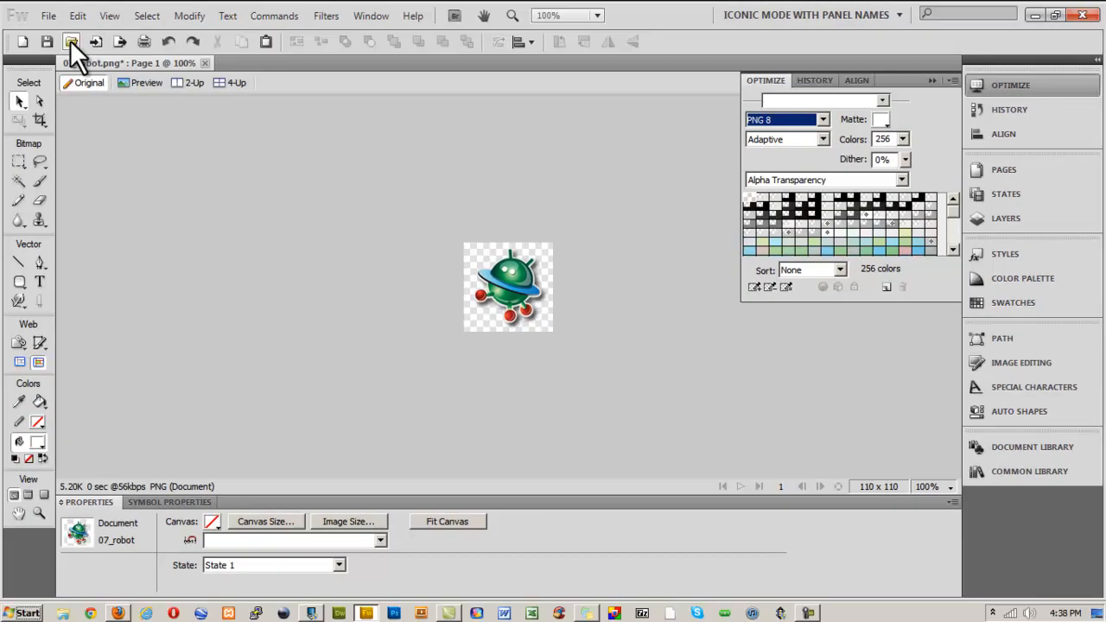
- Export the image as robot, Images Only, into the enedemo folder on the Desktop
left_click(47, 19)
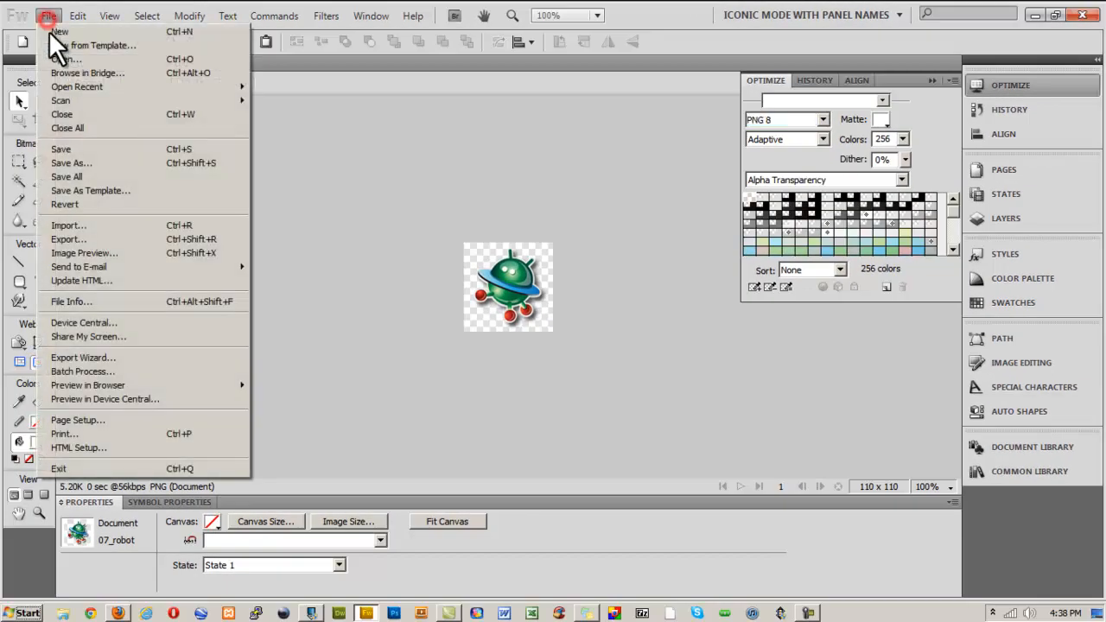
left_click(89, 238)
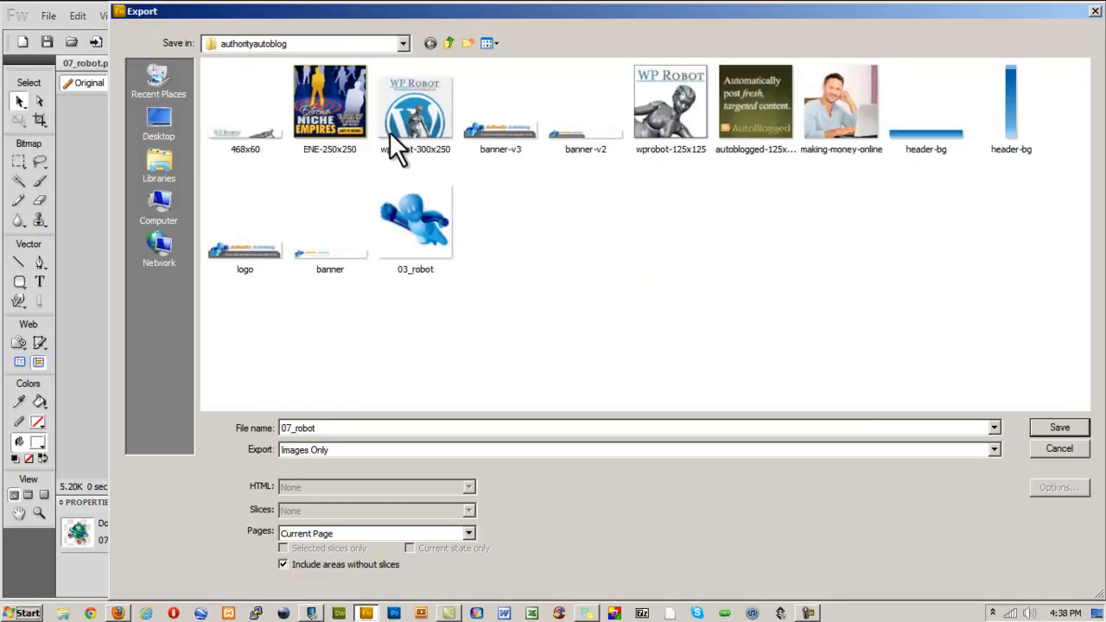
left_click(403, 43)
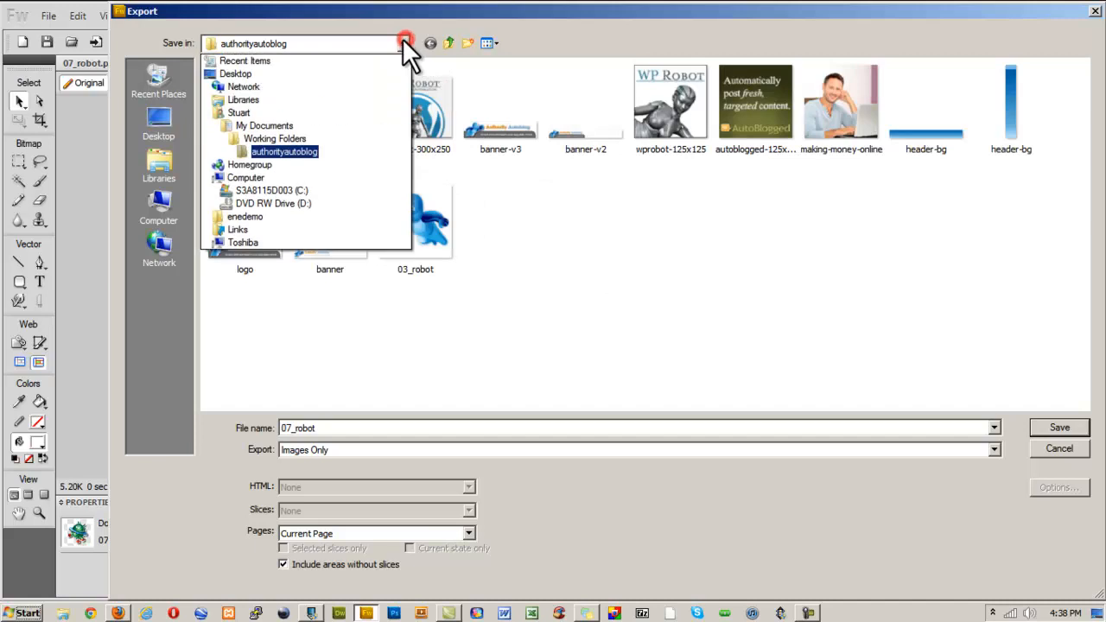
left_click(338, 76)
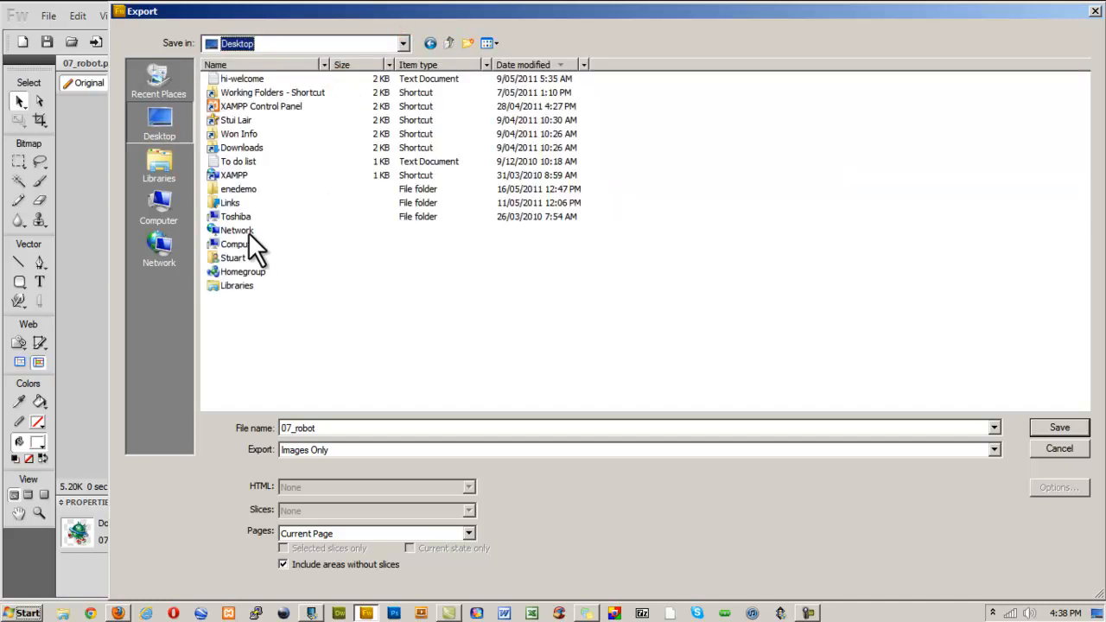
double_click(234, 185)
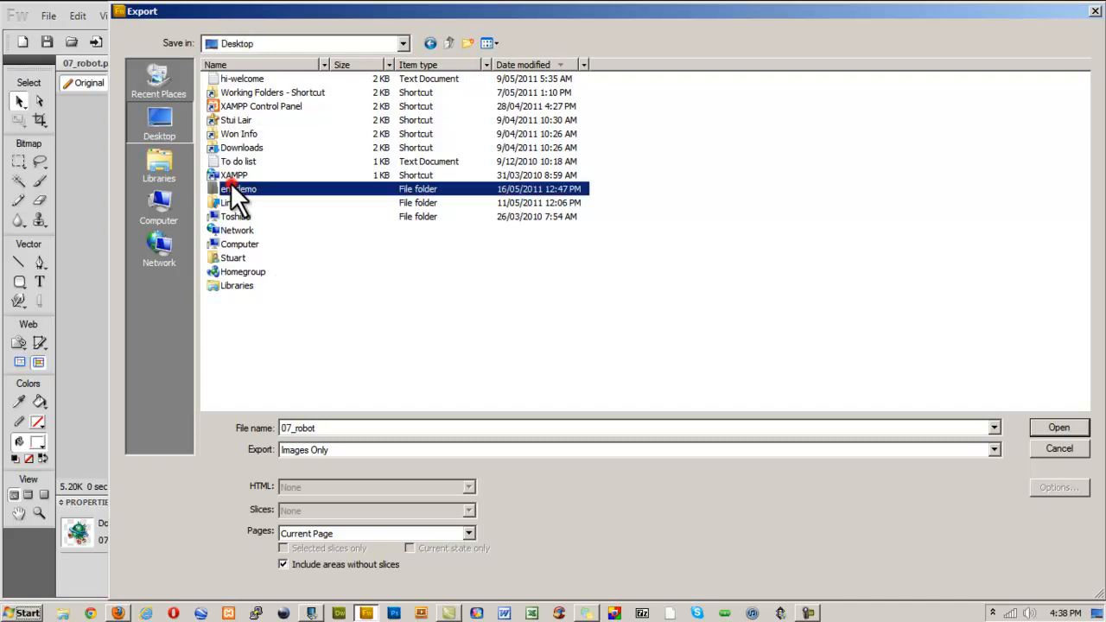
double_click(302, 428)
left_click(293, 429)
key("BackSpace")
key("BackSpace")
key("BackSpace")
left_click(1041, 428)
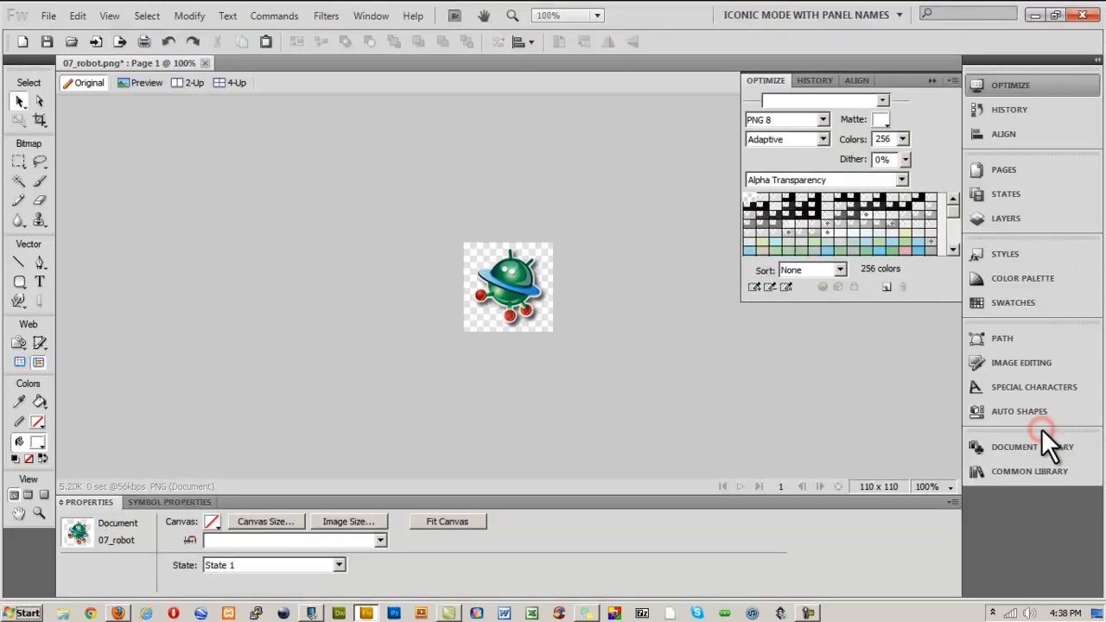
- Switch to Firefox and open the Upload New Media page in the Authority AutoBlog WordPress admin
left_click(118, 613)
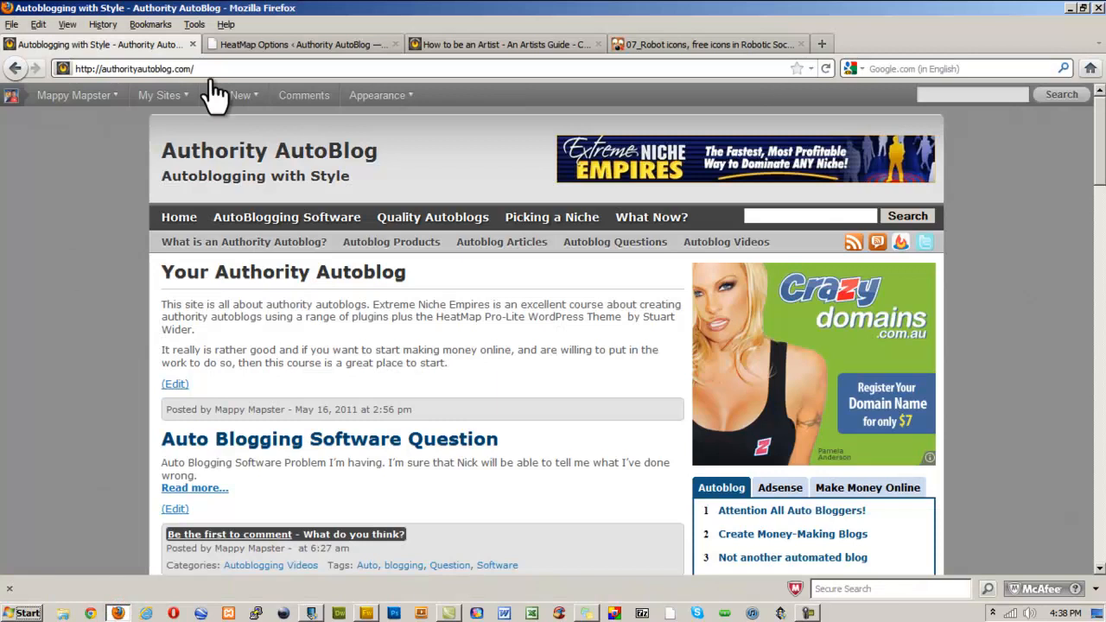
left_click(232, 41)
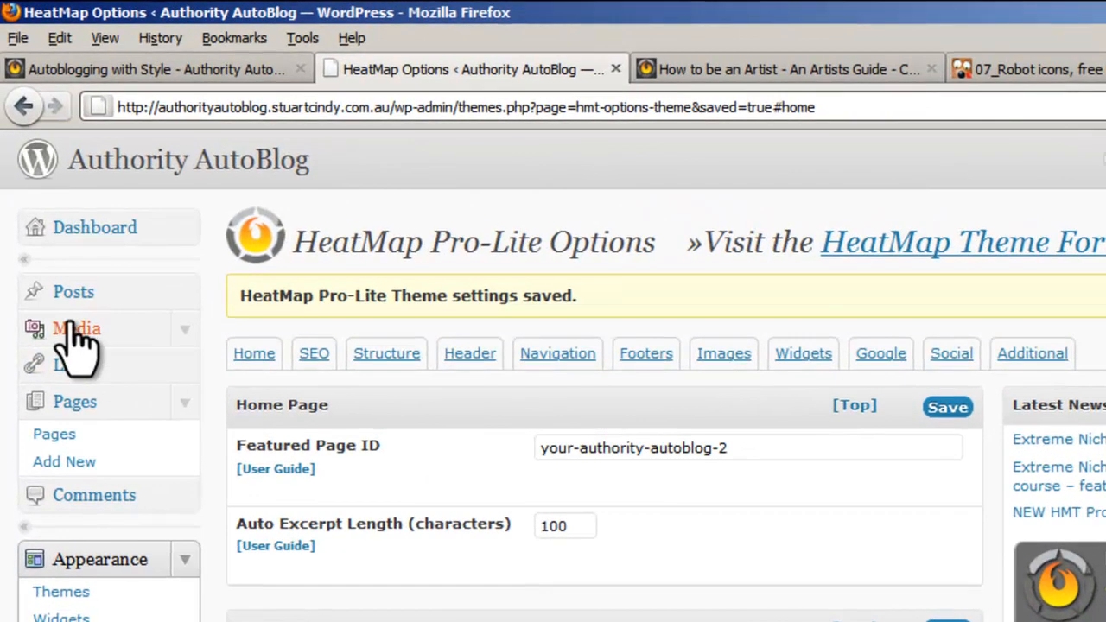
left_click(177, 325)
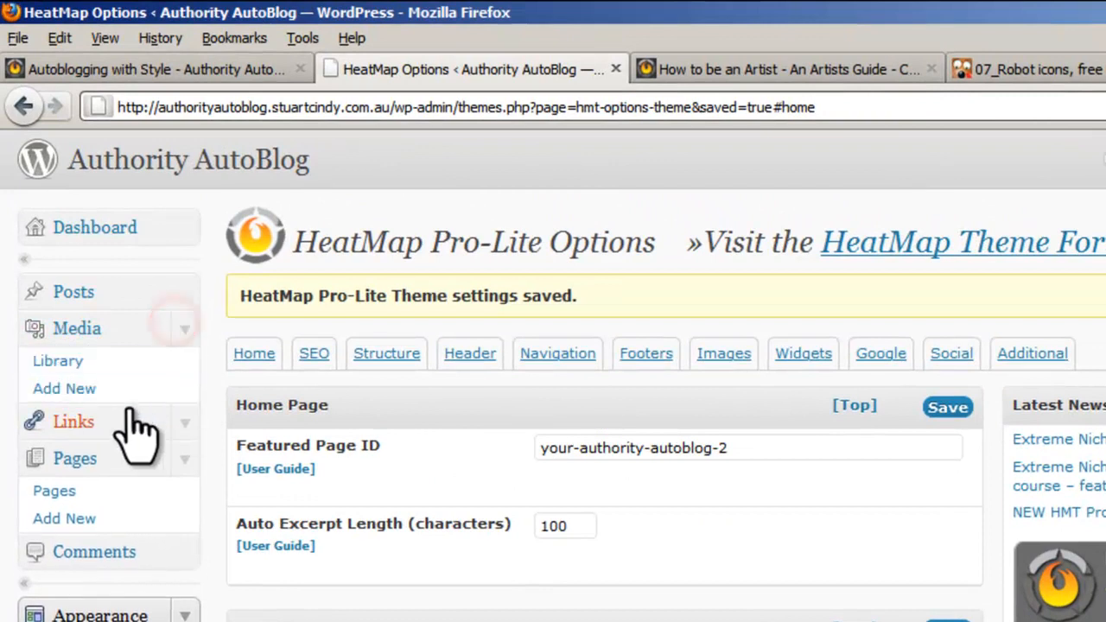
left_click(91, 388)
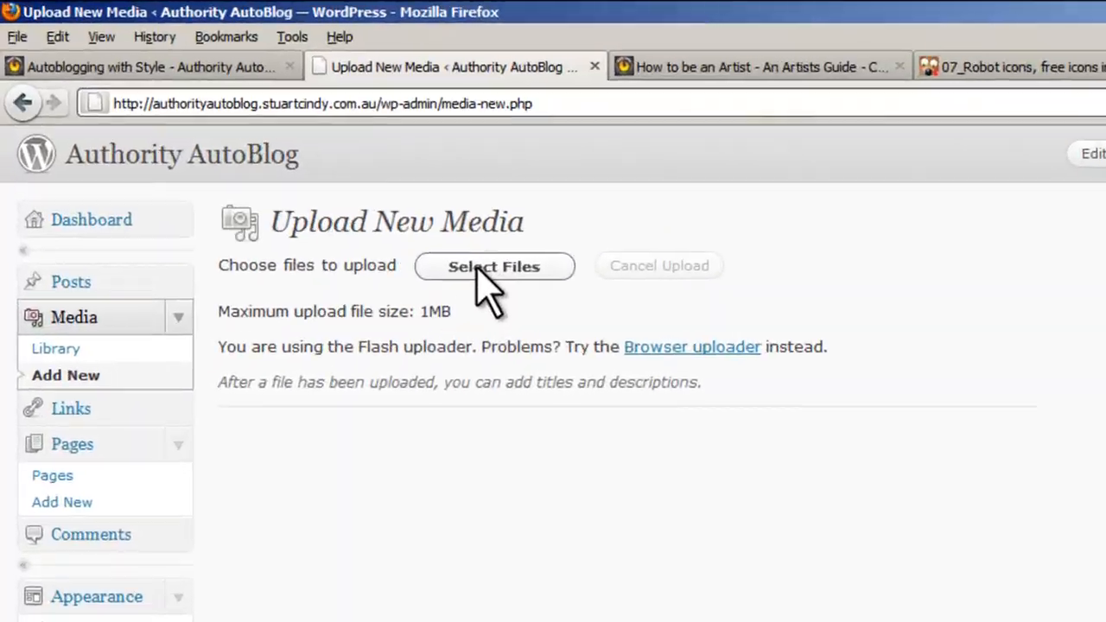
- Upload the robot image from the enedemo folder on the Desktop to the media library
left_click(475, 266)
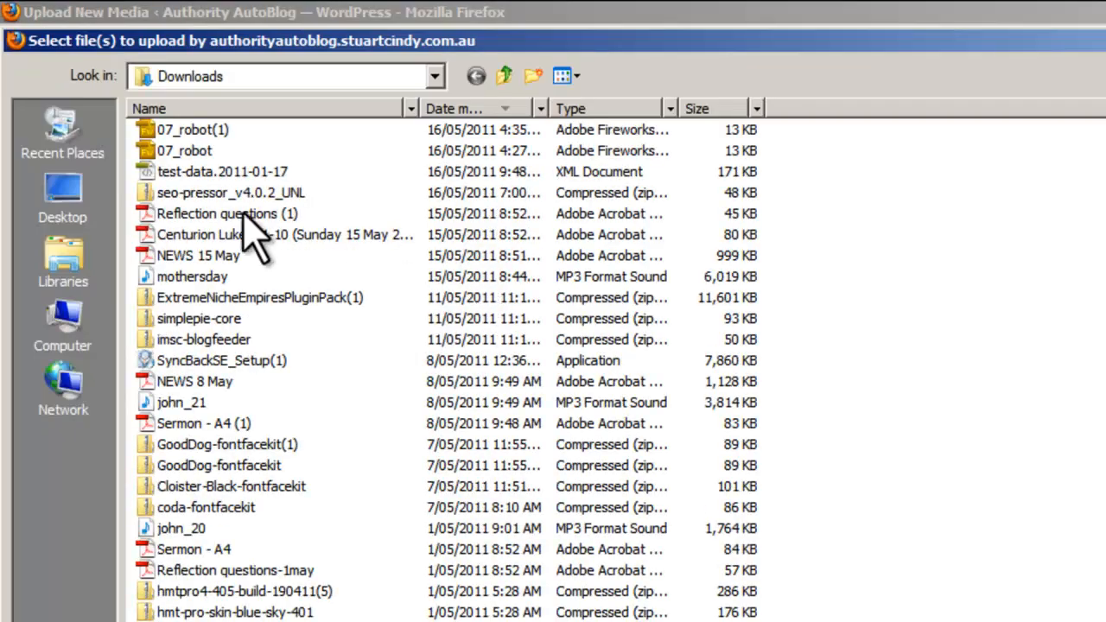
left_click(435, 76)
left_click(403, 117)
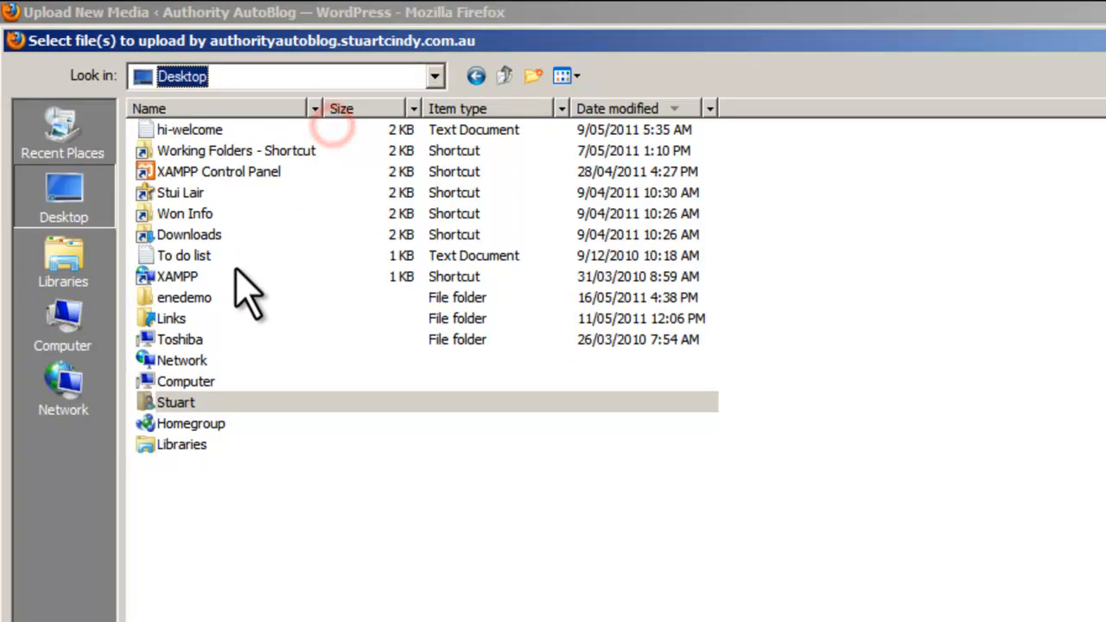
double_click(190, 297)
left_click(313, 200)
left_click(986, 490)
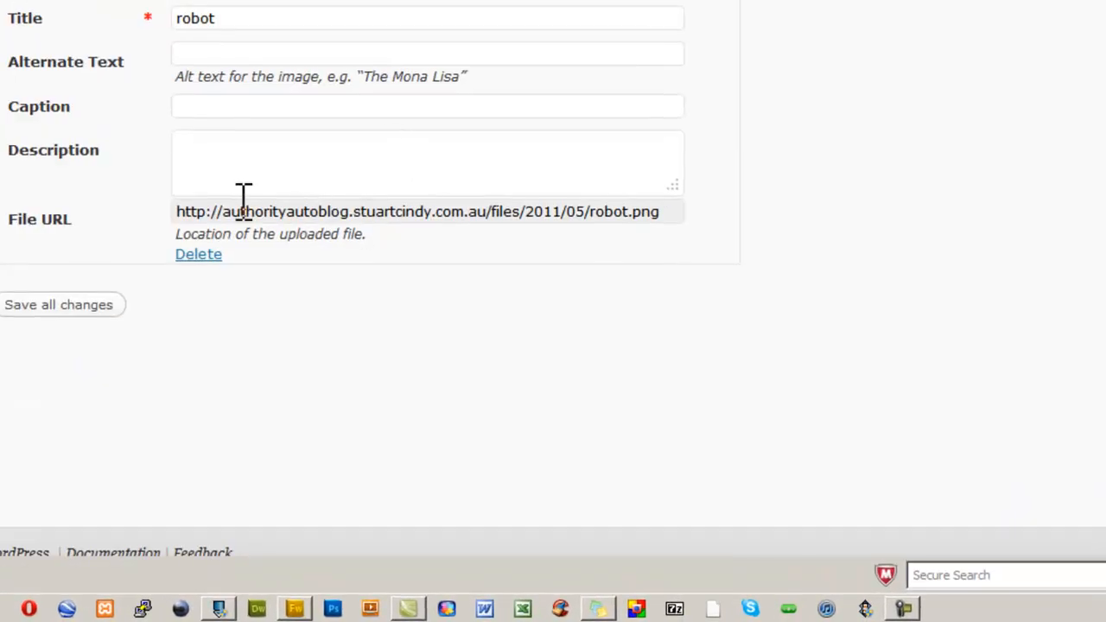
- Copy the complete File URL of the uploaded robot image
left_click(179, 212)
key("ctrl+a")
key("ctrl+c")
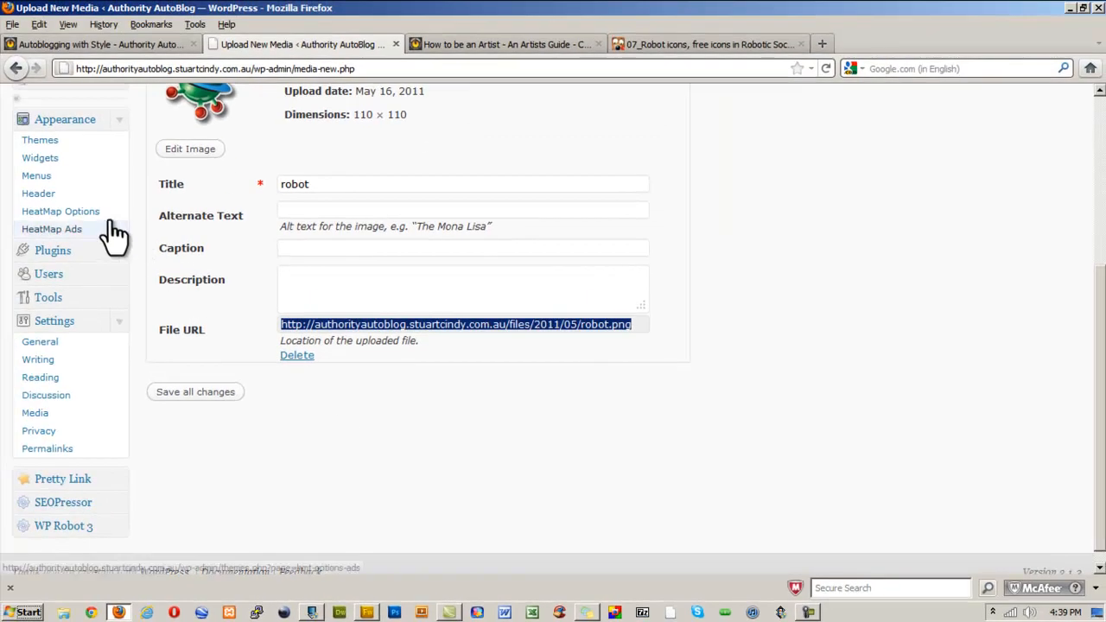
- Paste the copied URL as the Logo URL in HeatMap Options, save the theme settings, and reload the Authority AutoBlog site
left_click(86, 212)
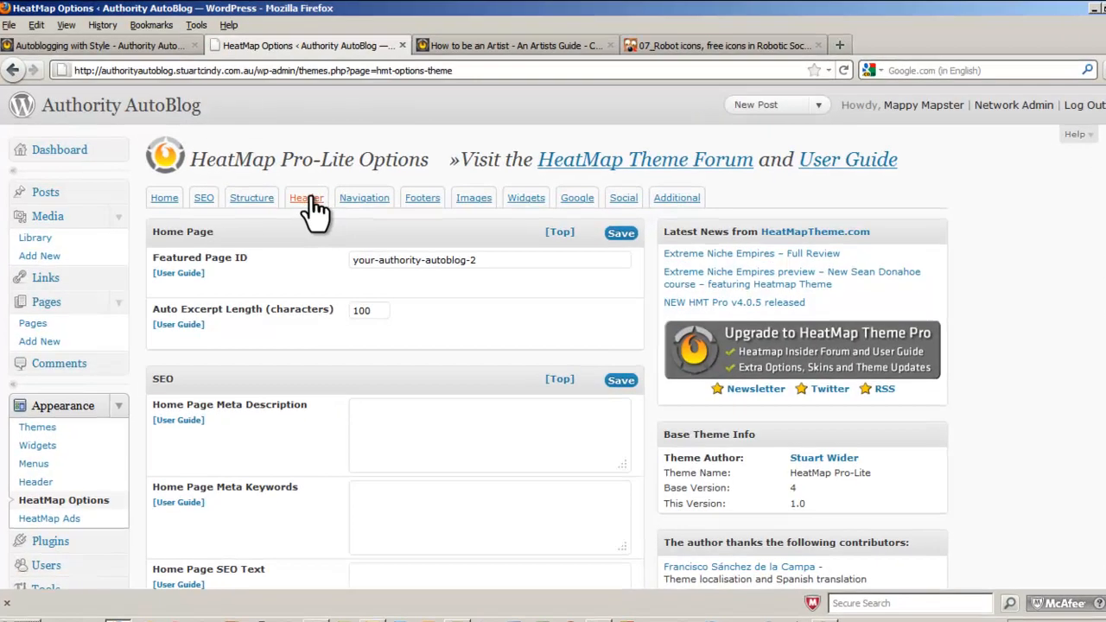
left_click(307, 194)
left_click(351, 124)
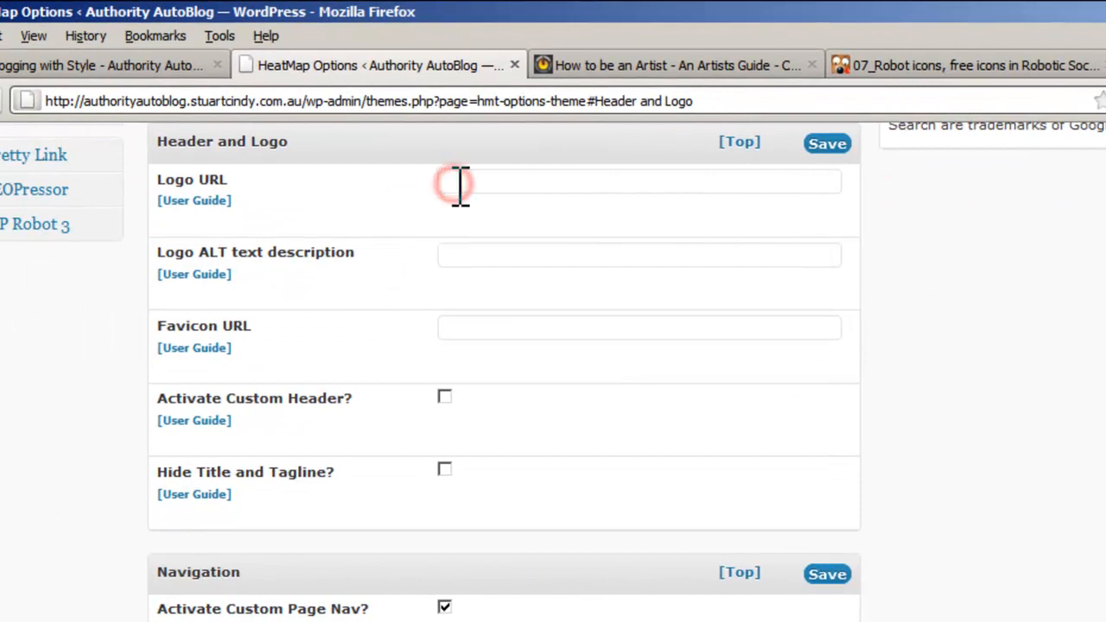
key("ctrl+v")
left_click(827, 145)
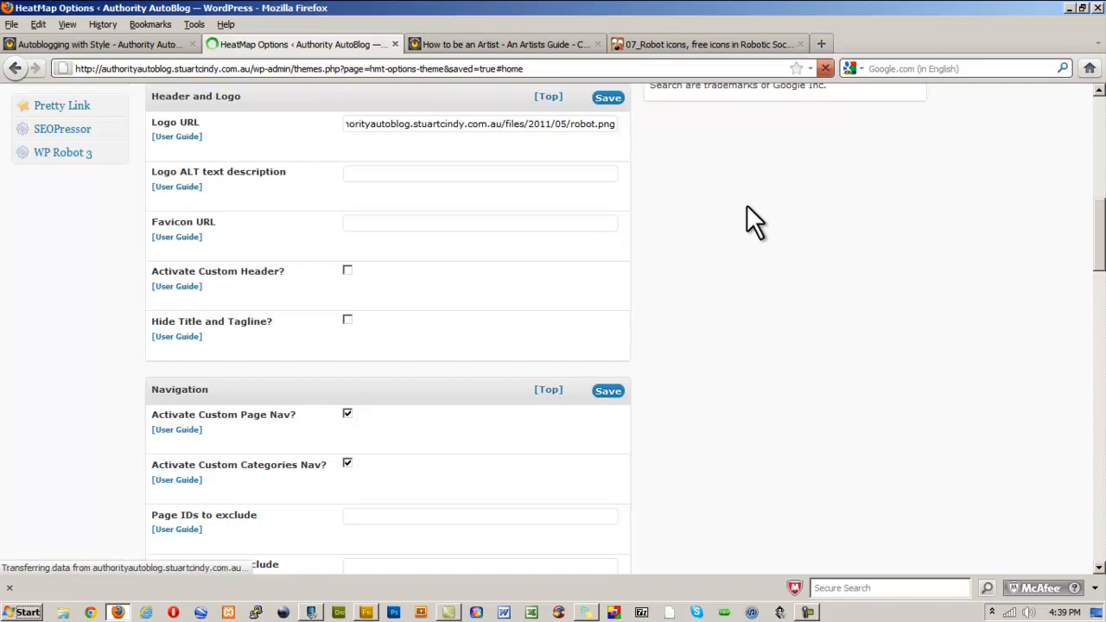
left_click(133, 41)
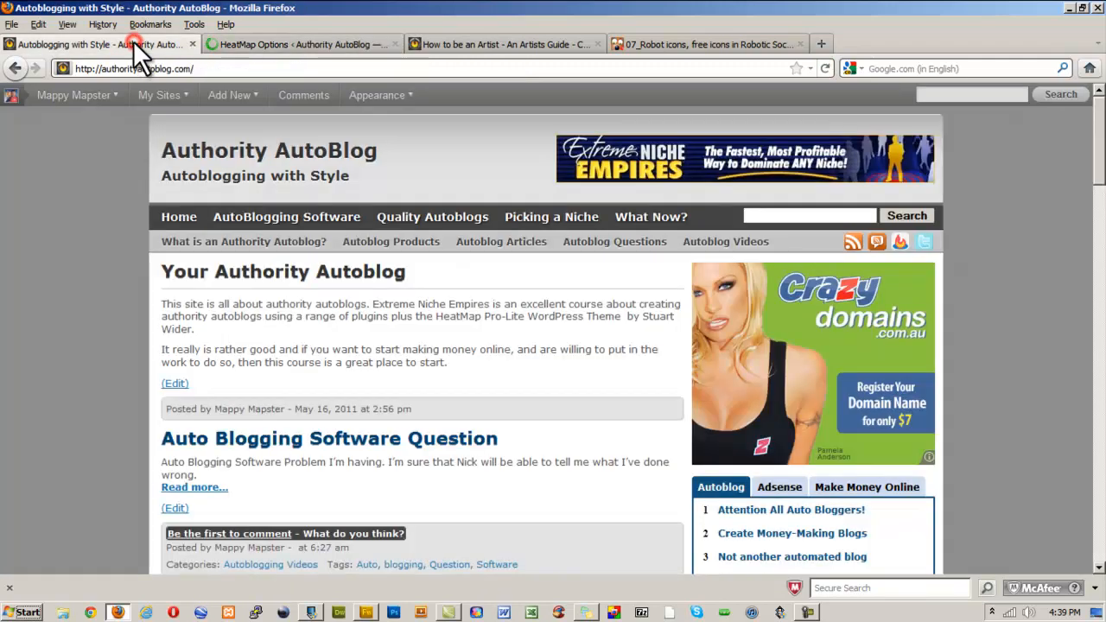
left_click(825, 62)
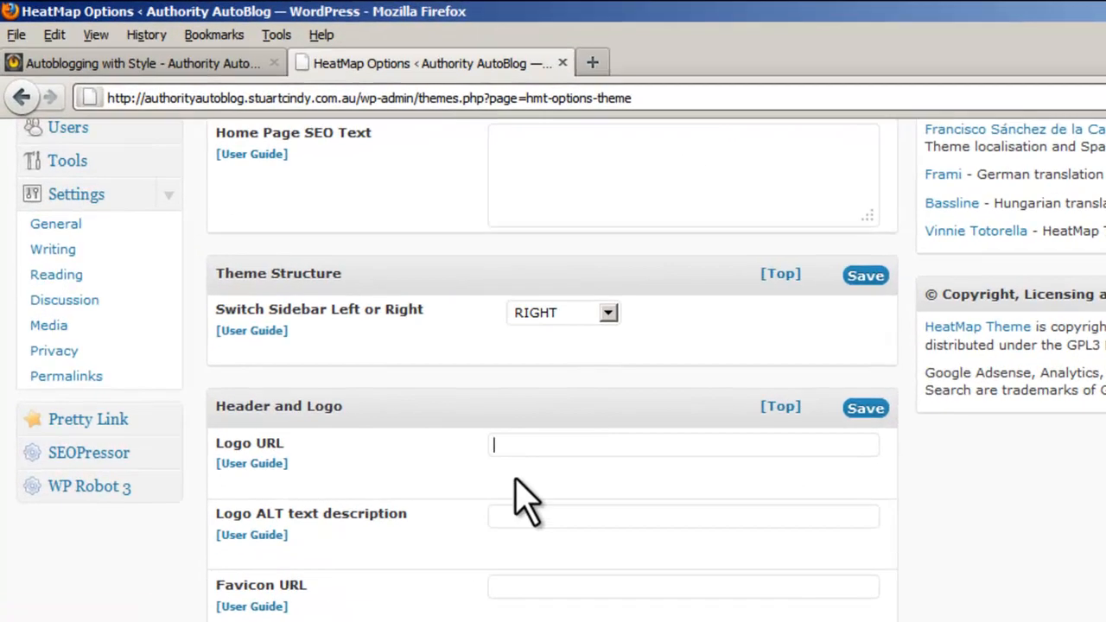
type("http://authorityautoblog.stuartcindy.com.au/files/2011/05/logo2.png")
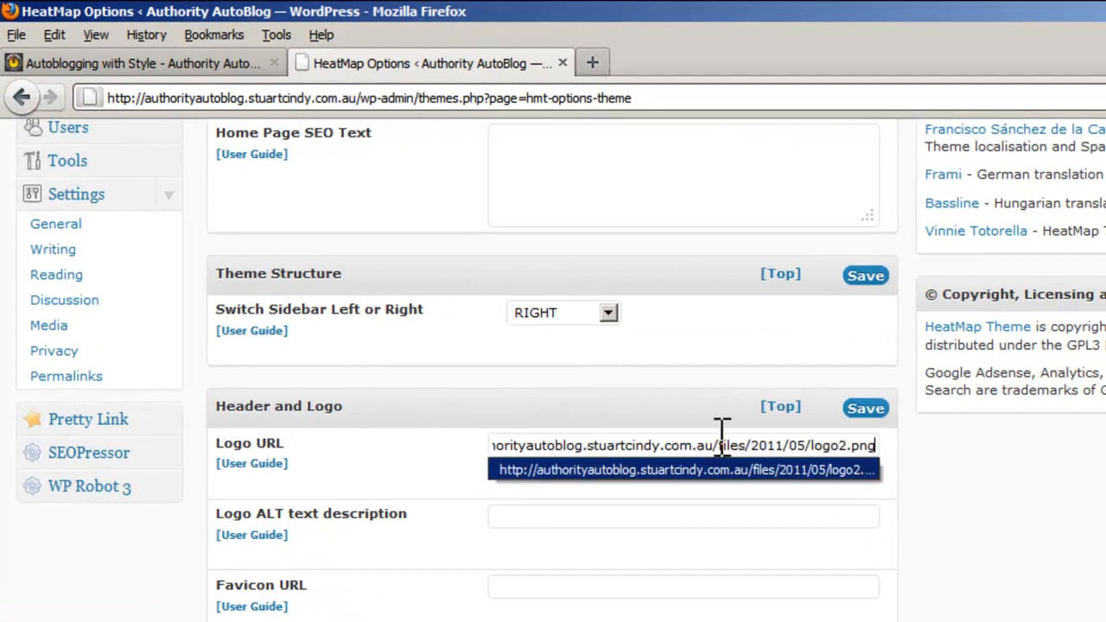
left_click(860, 413)
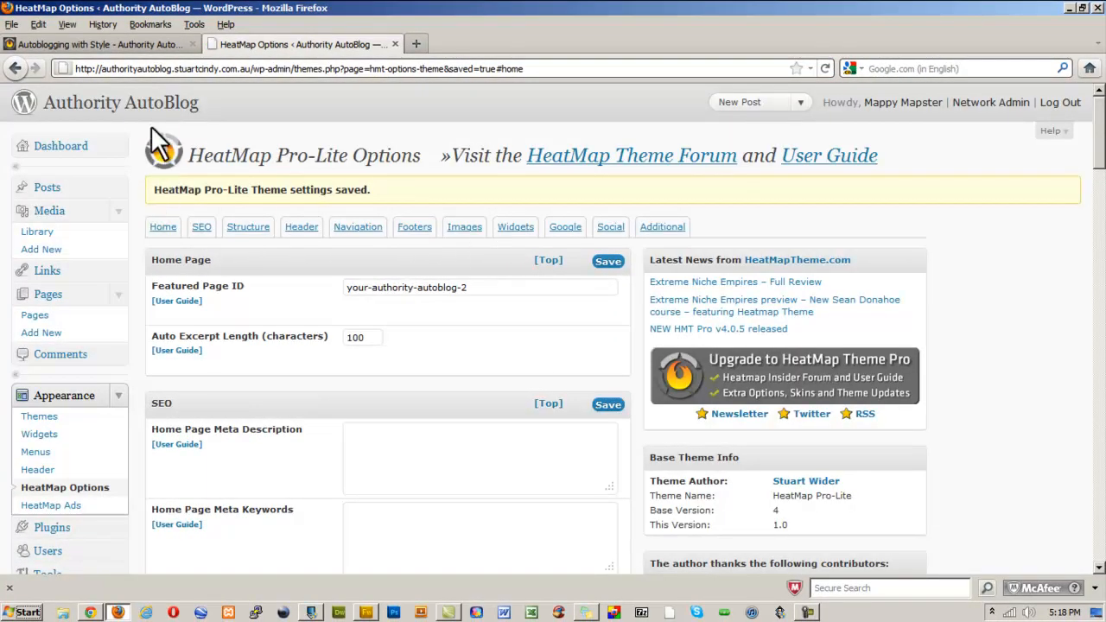
left_click(120, 44)
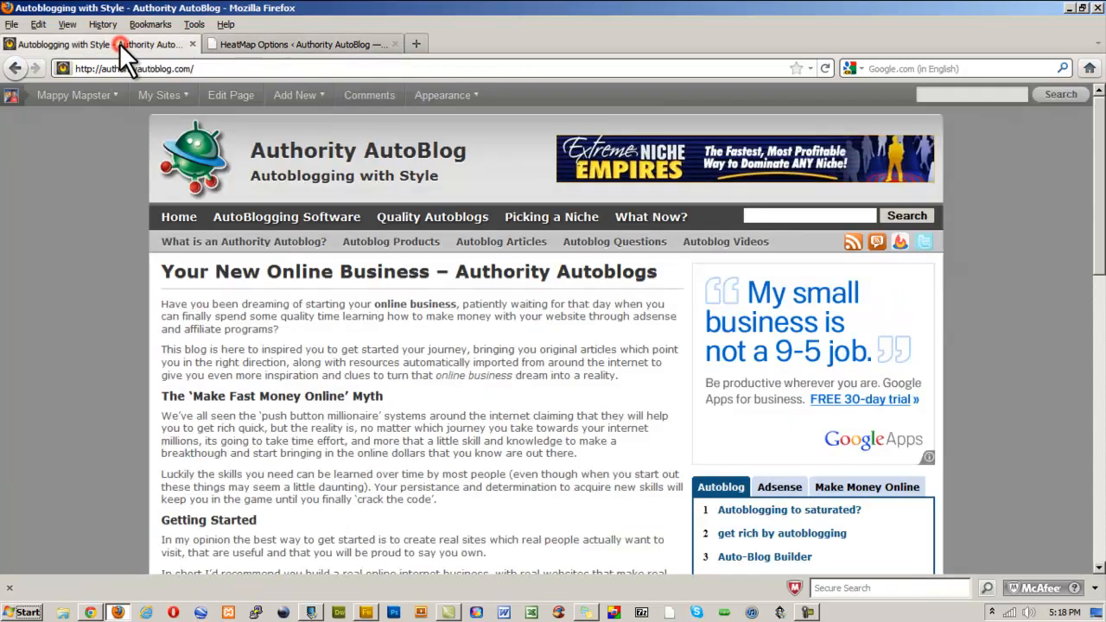
left_click(826, 68)
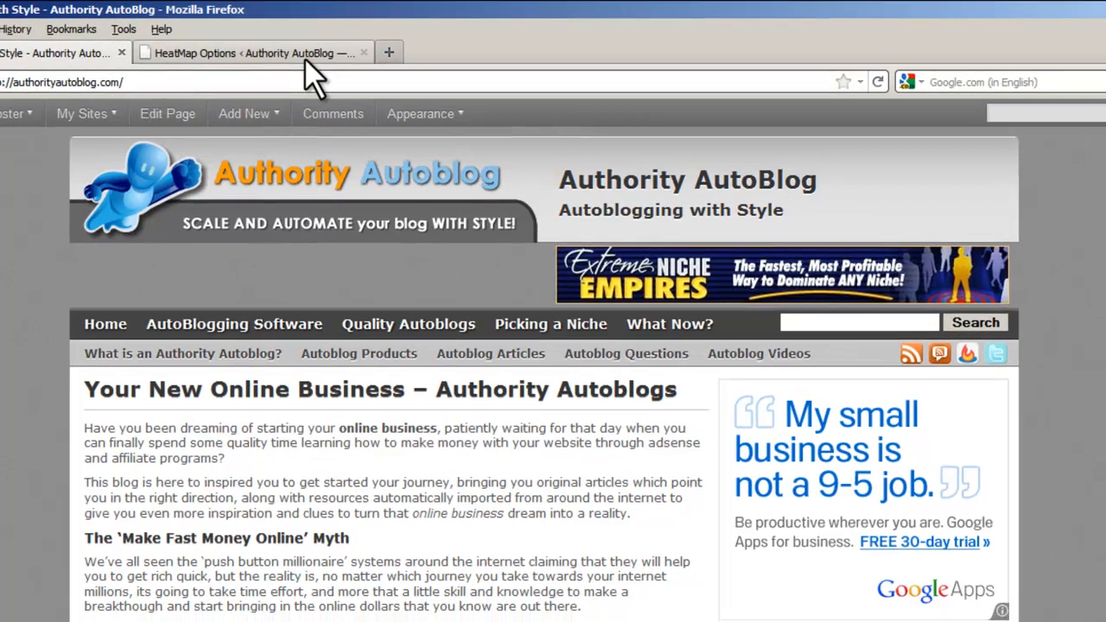
- Turn on Hide Title and Tagline in the Header and Logo section of HeatMap Options, save, and reload the Authority AutoBlog front page
left_click(303, 54)
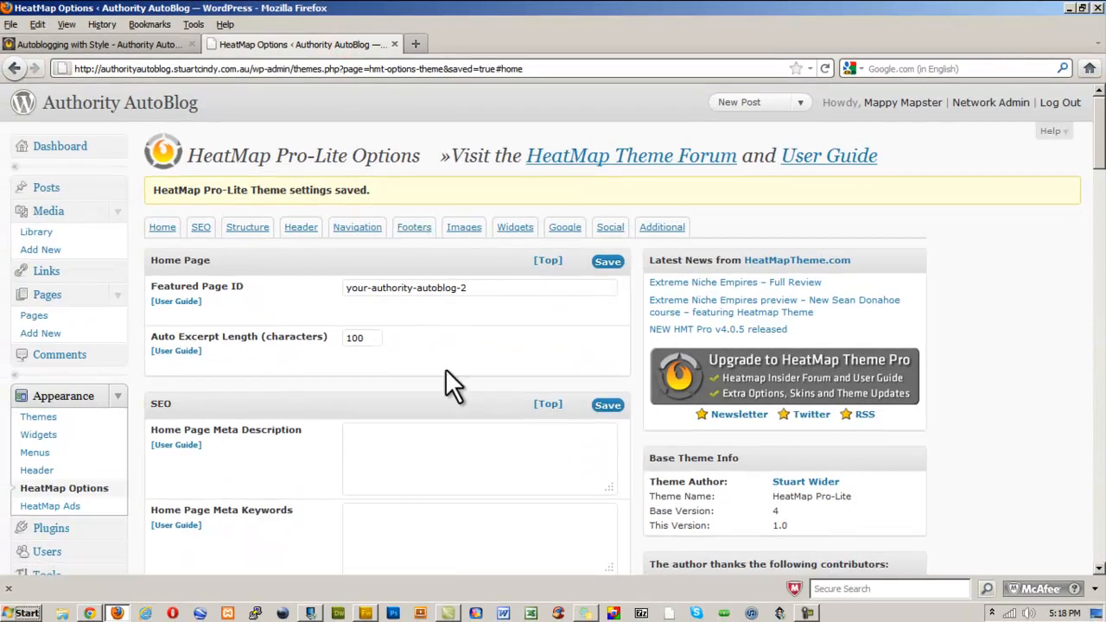
scroll(423, 397, "down", 5)
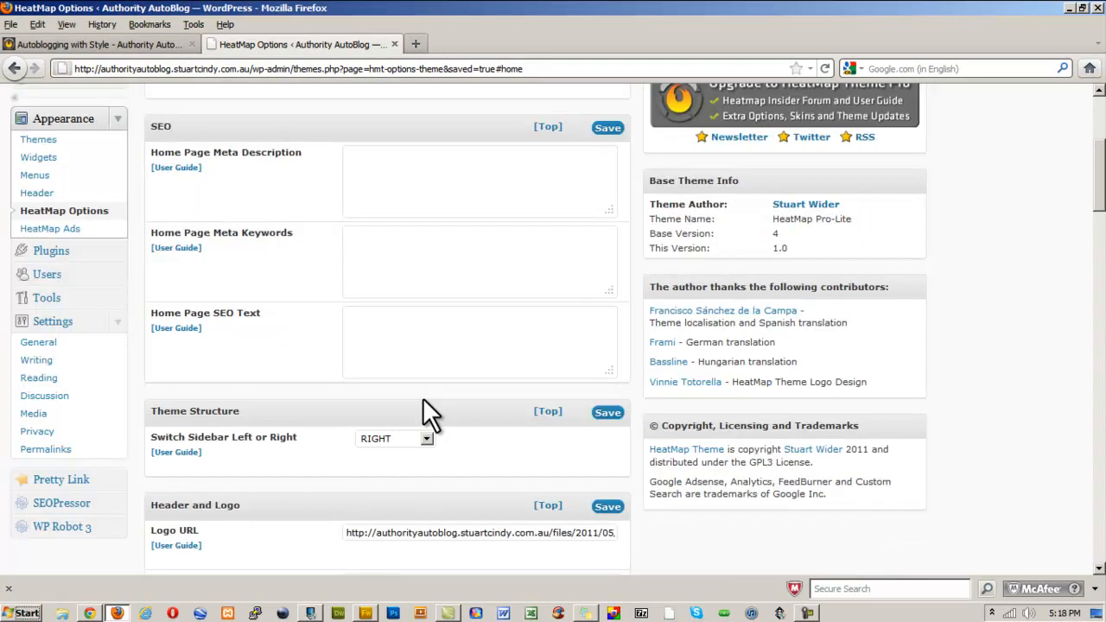
scroll(423, 400, "down", 3)
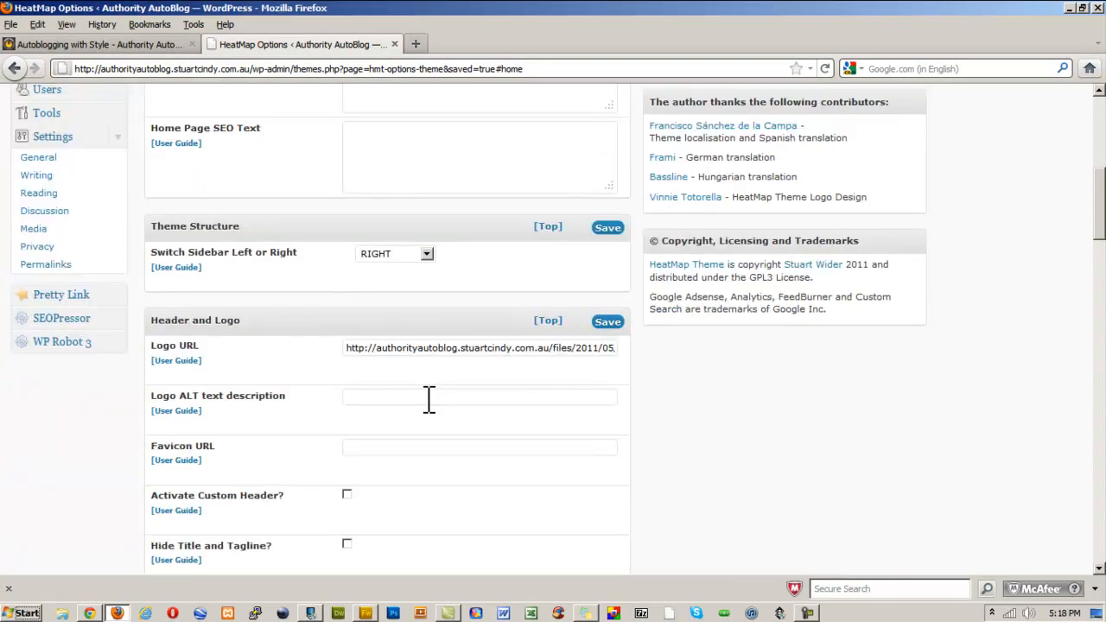
scroll(430, 399, "down", 5)
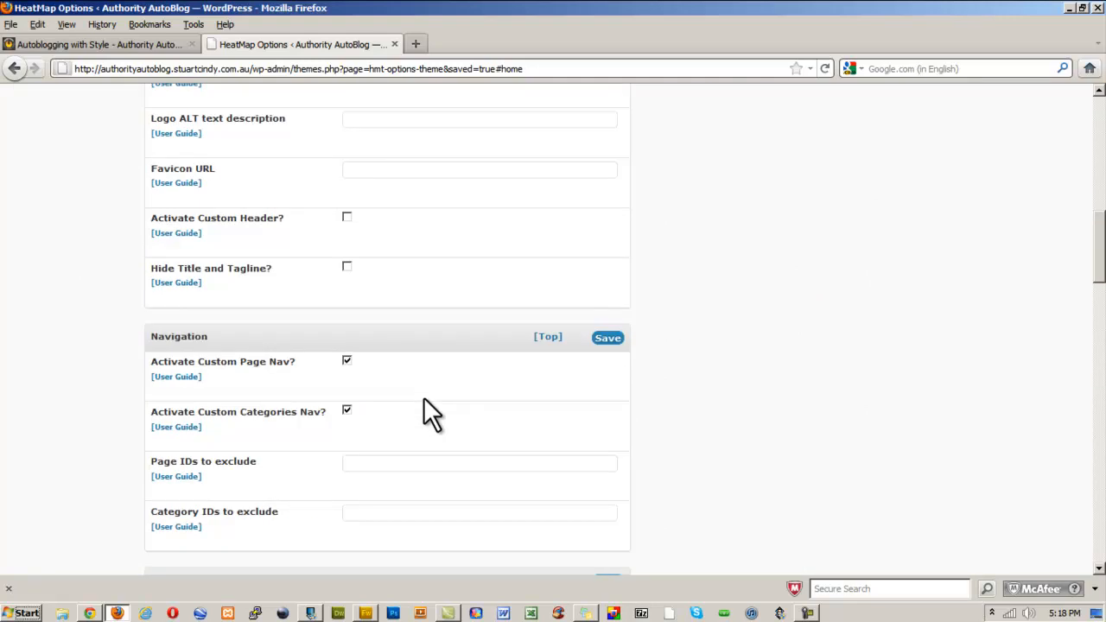
scroll(423, 394, "up", 15)
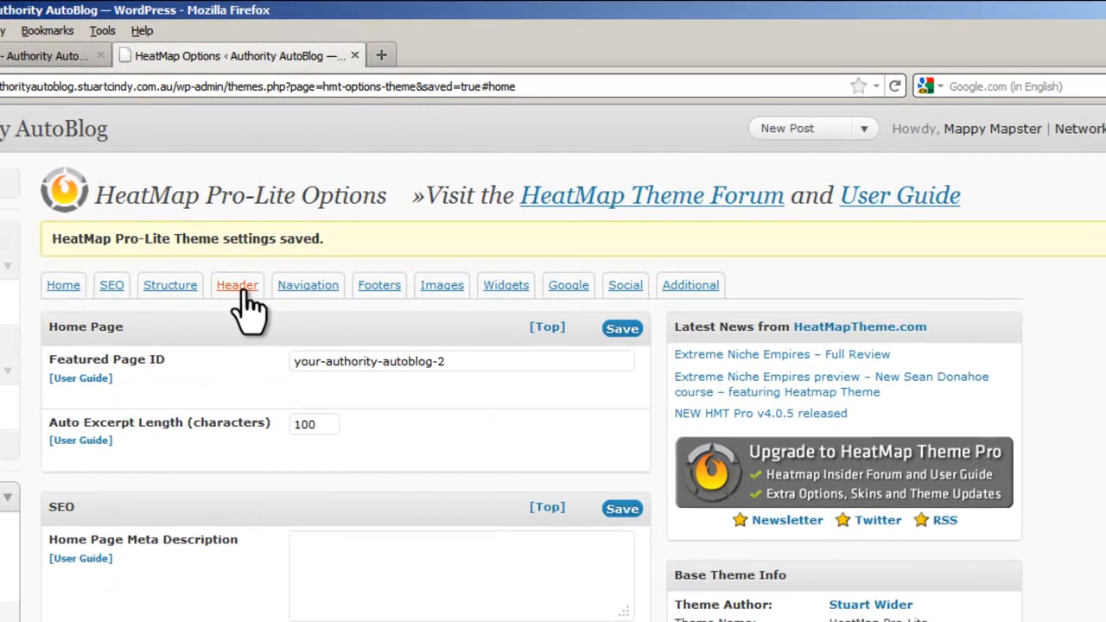
left_click(245, 280)
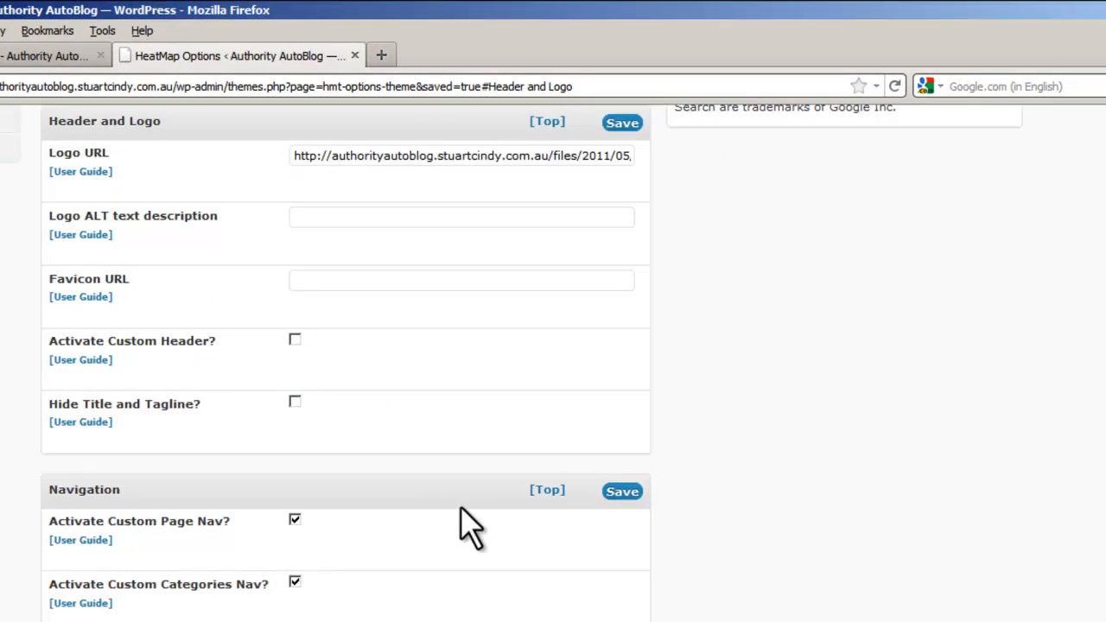
scroll(447, 546, "down", 5)
scroll(452, 555, "up", 2)
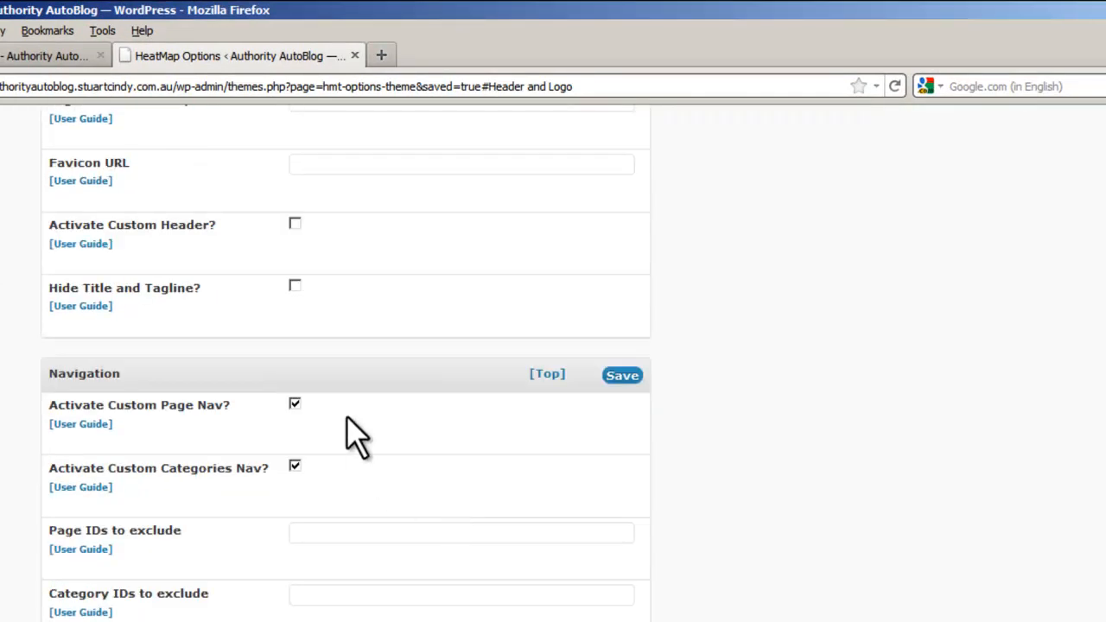
left_click(295, 286)
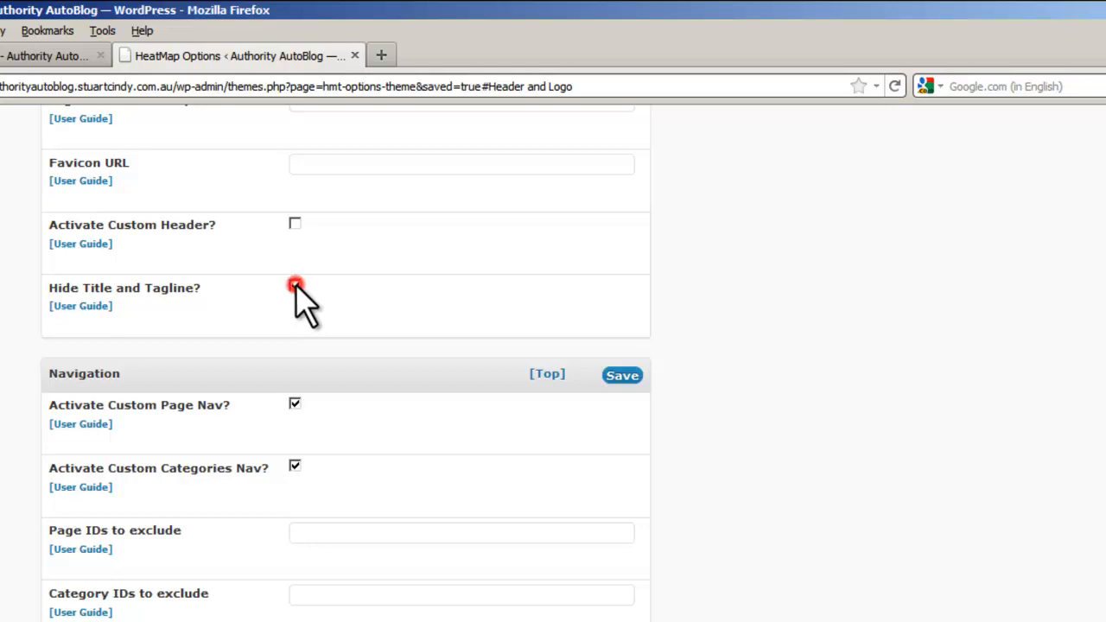
left_click(619, 375)
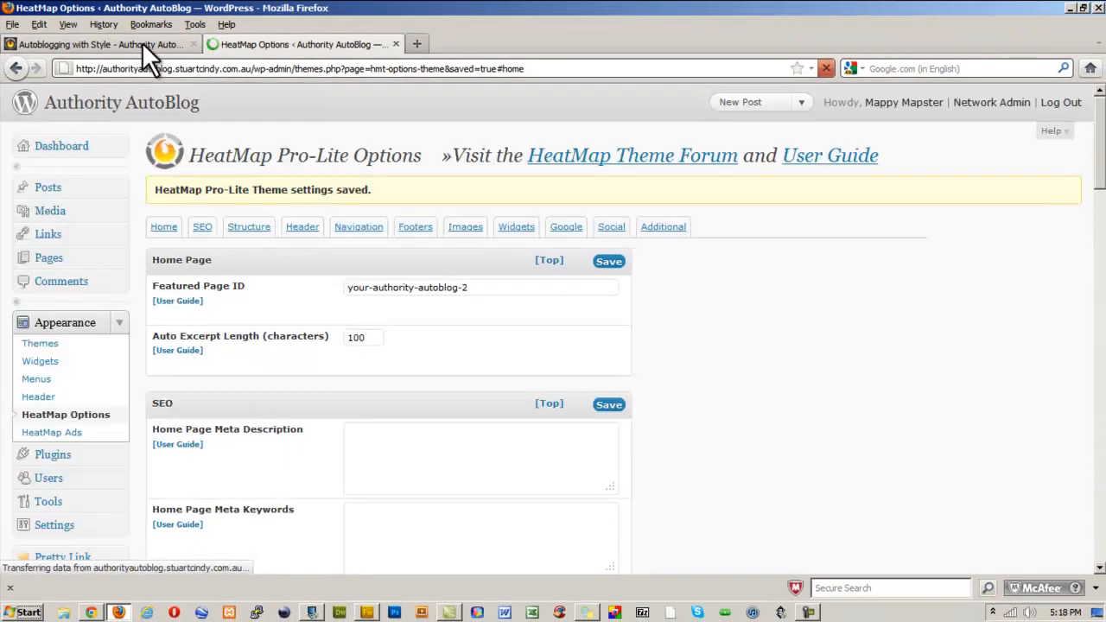
left_click(143, 43)
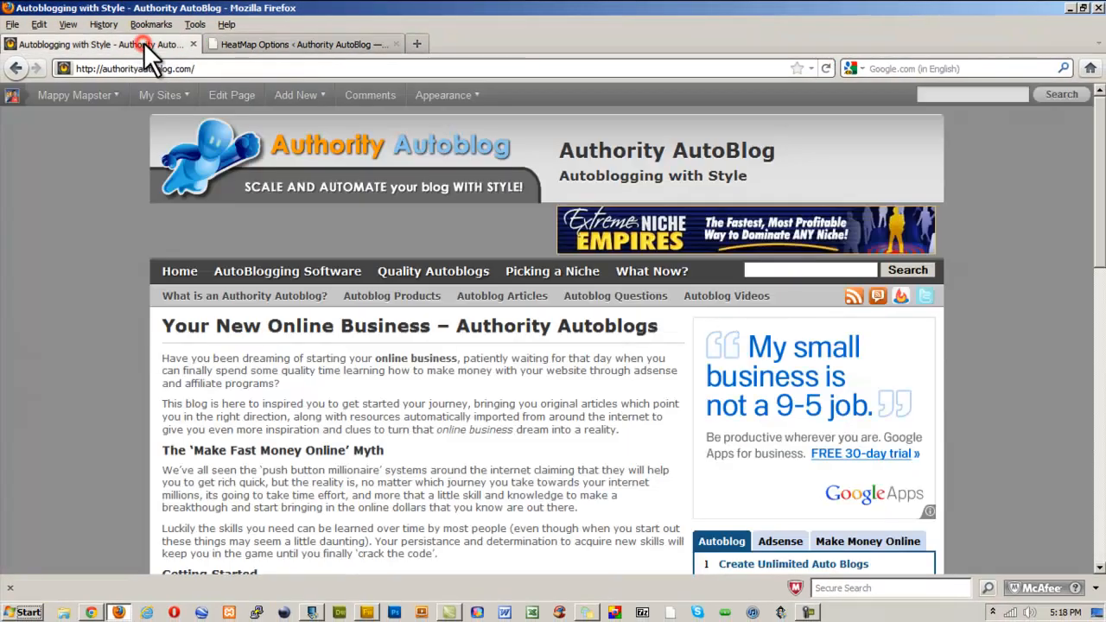
left_click(824, 68)
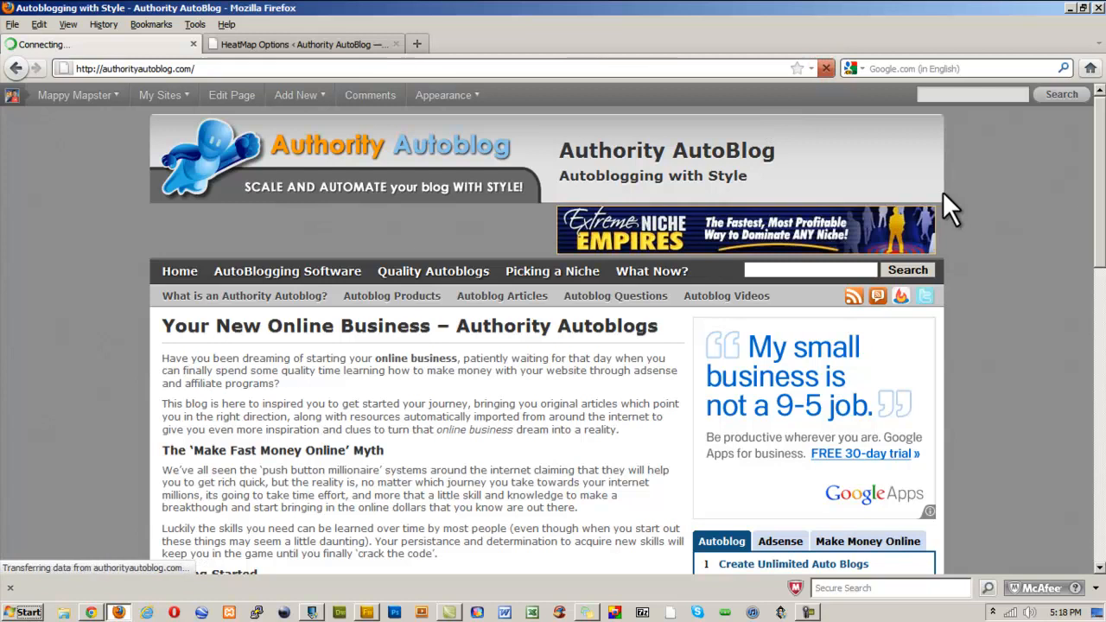